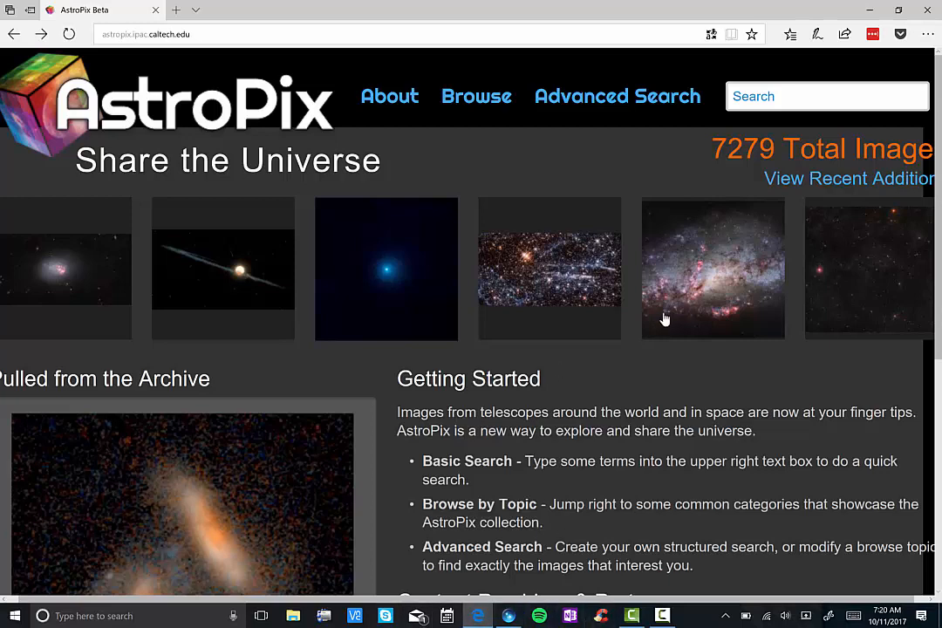
Step: Open the "Result of a galactic crash" image from the AstroPix home page and review its description and details
mouse_move(354, 305)
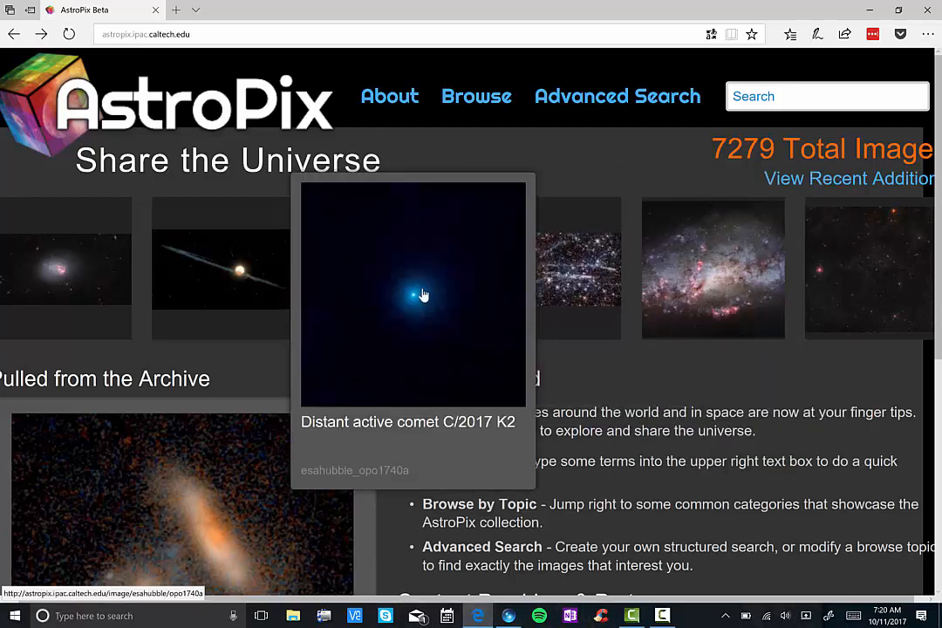
mouse_move(735, 277)
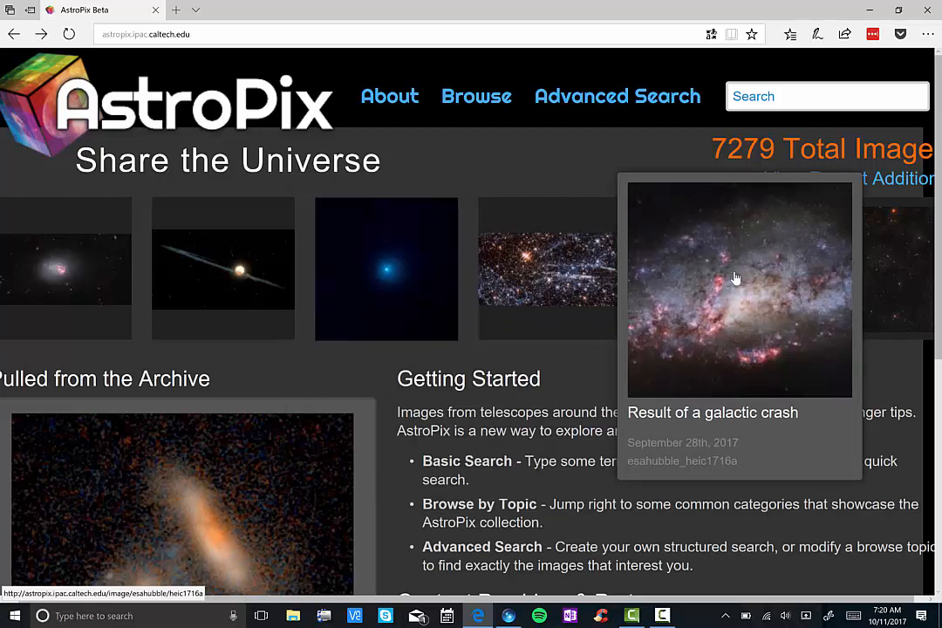
left_click(735, 277)
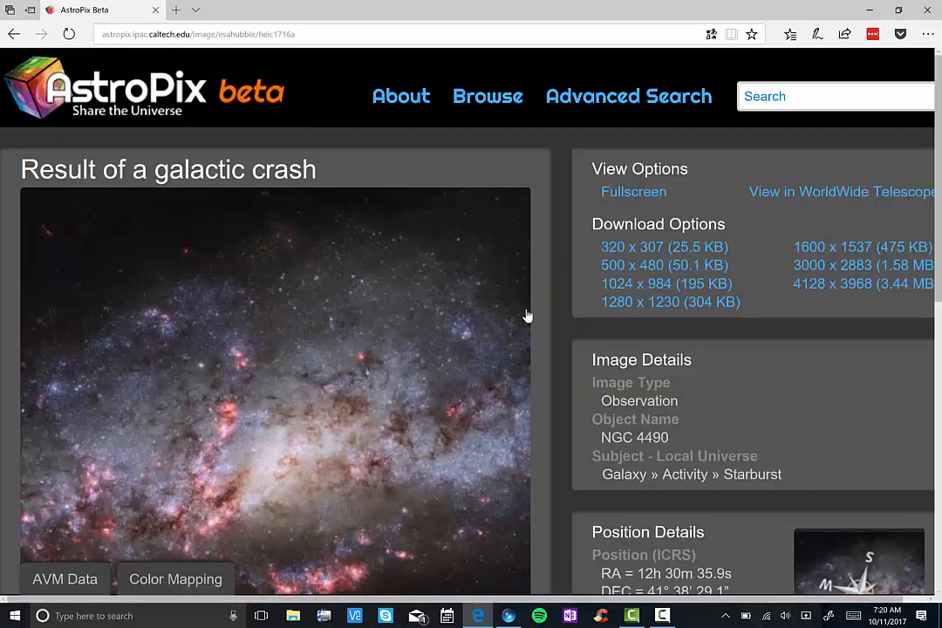
scroll(593, 422, "down", 5)
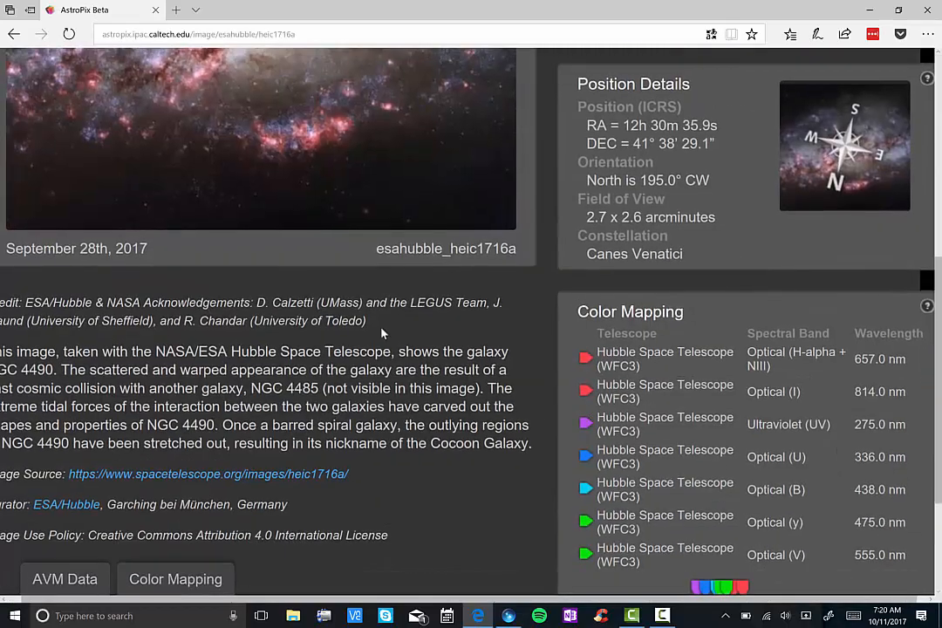
scroll(272, 338, "left", 1)
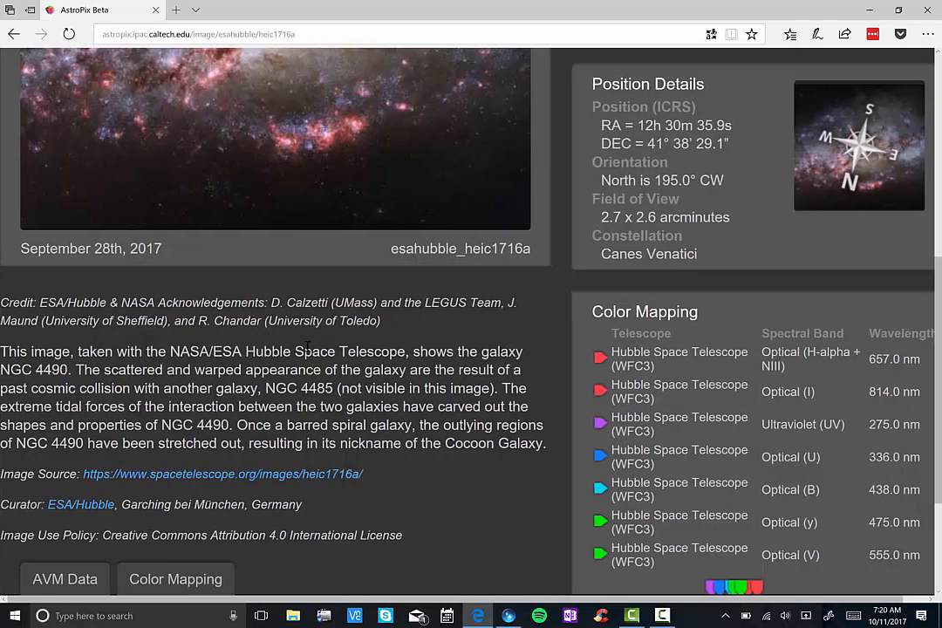
scroll(391, 390, "up", 6)
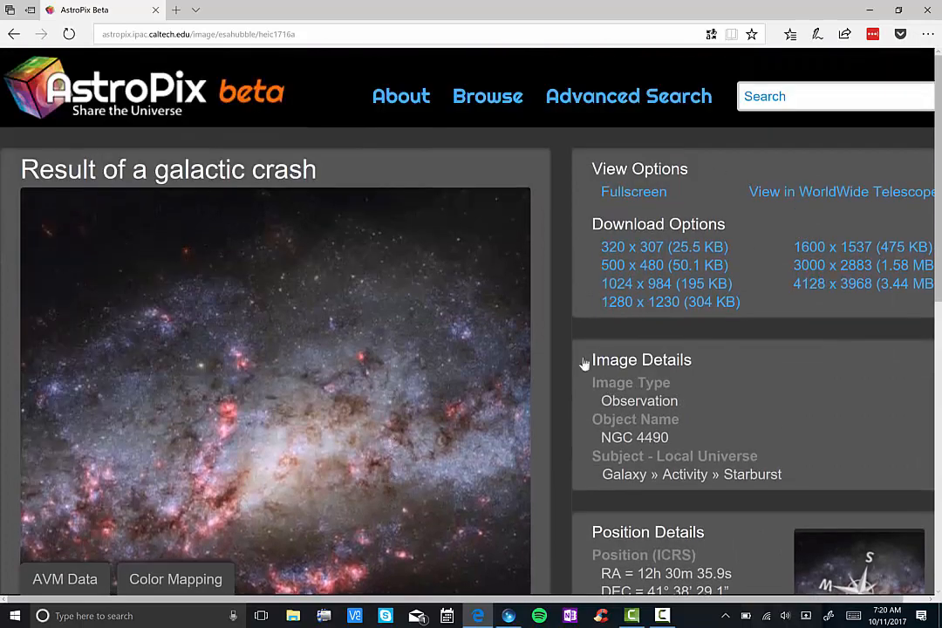
Step: Save the 4128 x 3968 version of the galaxy image to the Desktop as esahubble_heic1716a_4128.jpg and return to its details page
left_click(807, 292)
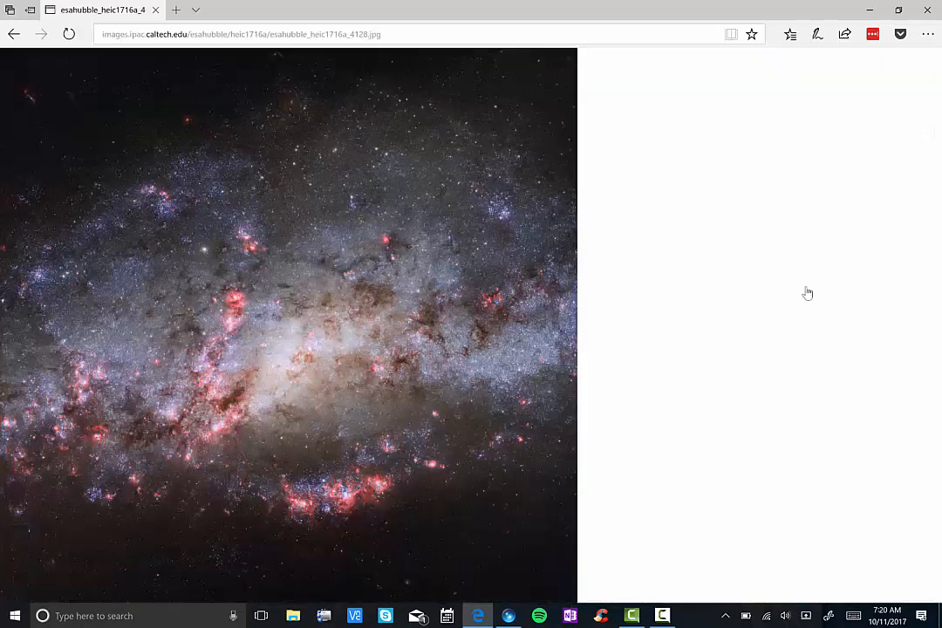
right_click(458, 231)
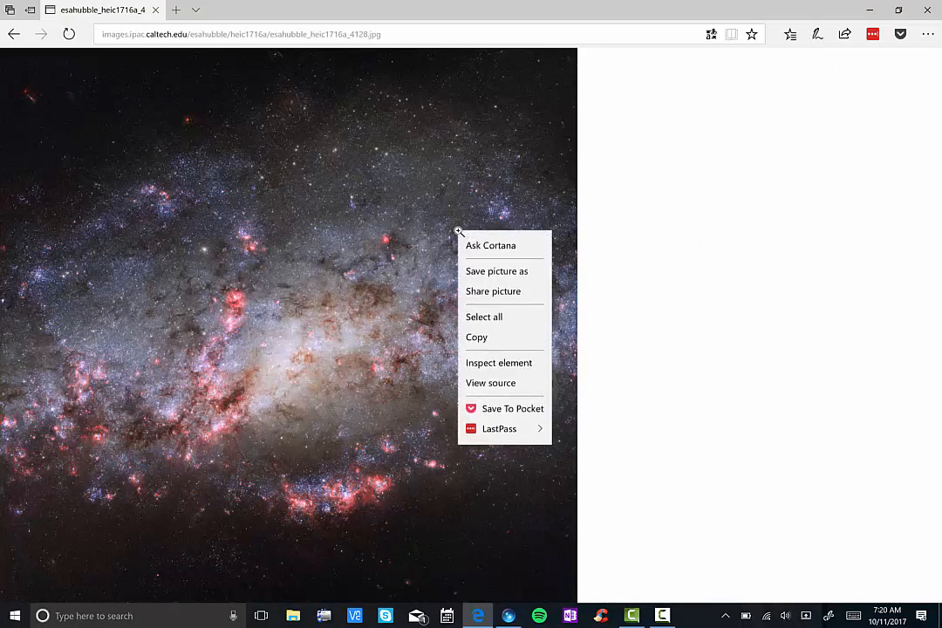
left_click(494, 274)
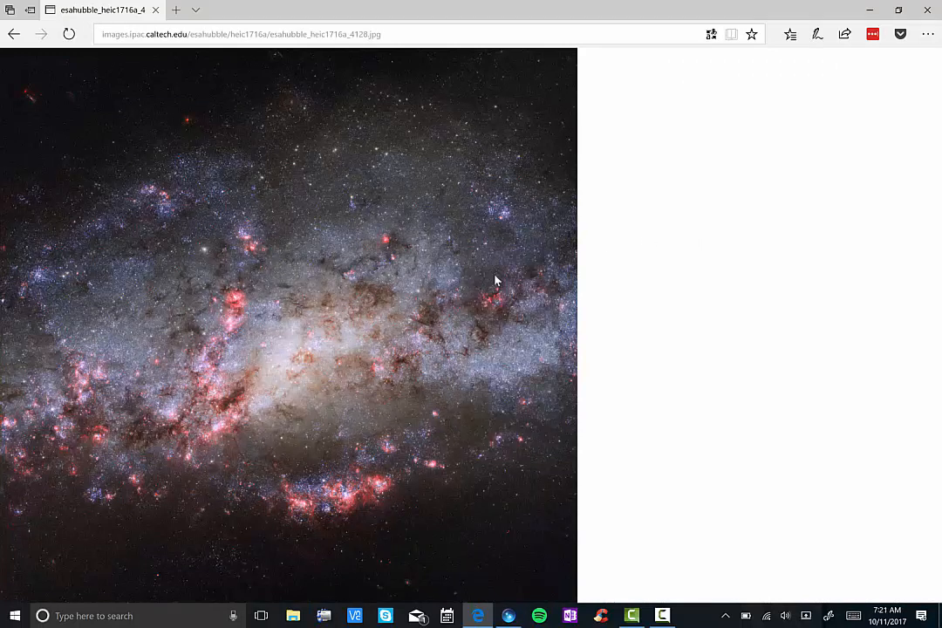
left_click(294, 266)
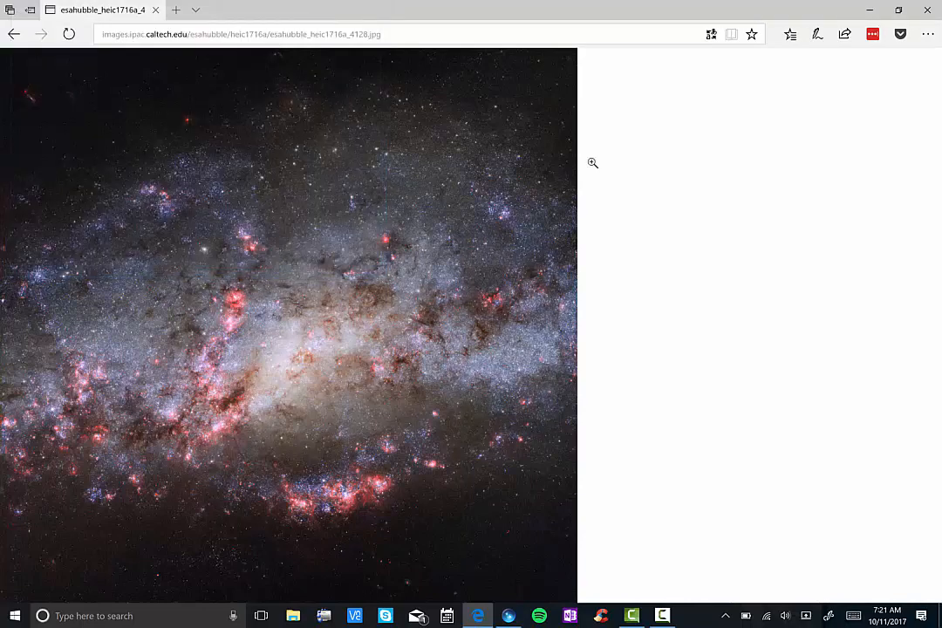
left_click(14, 34)
scroll(685, 389, "down", 6)
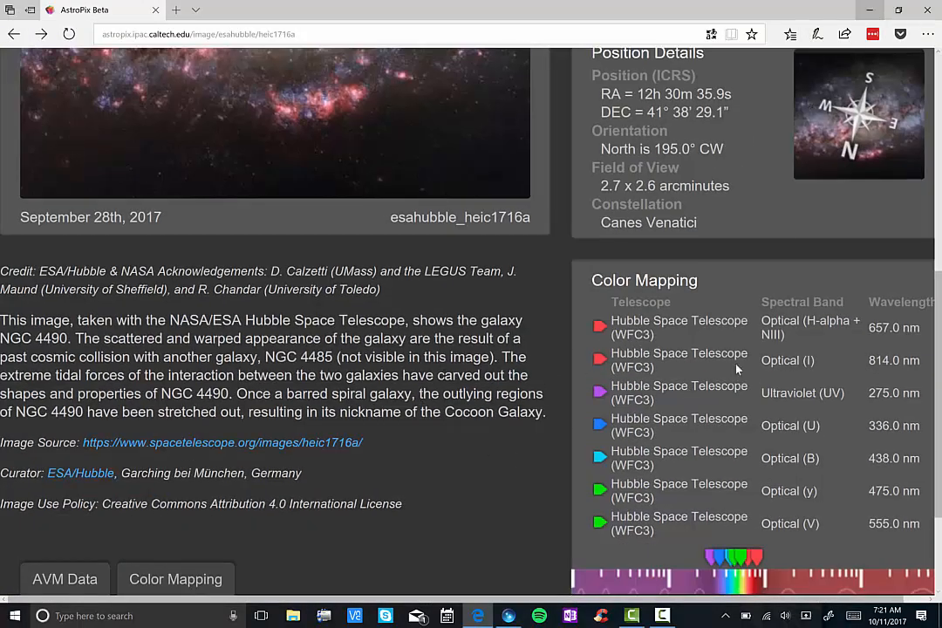
Step: Switch to WorldWide Telescope and open the tour file ScienceShortTemplate.wtt from the Desktop
left_click(509, 616)
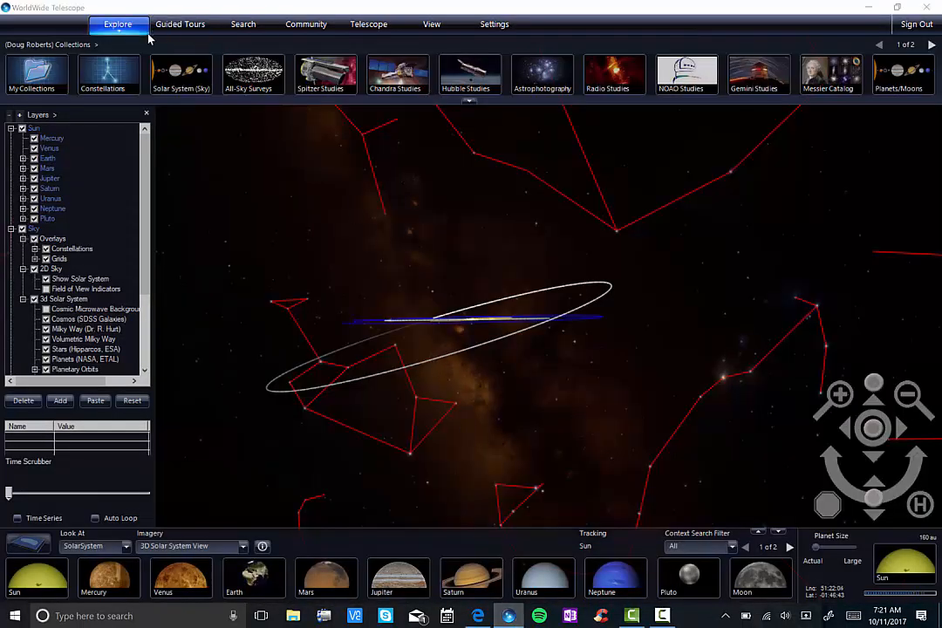
left_click(121, 28)
mouse_move(237, 58)
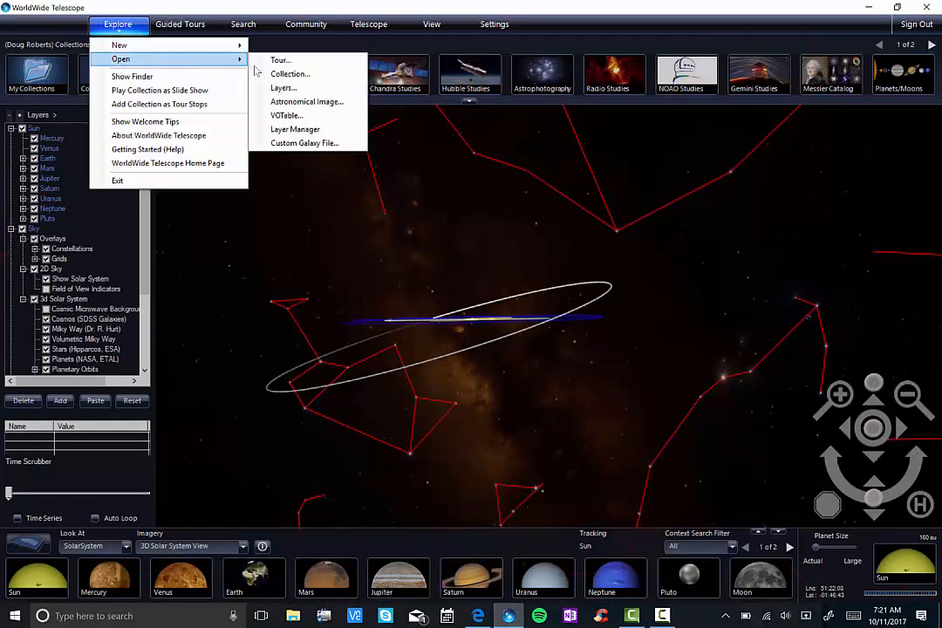
left_click(279, 60)
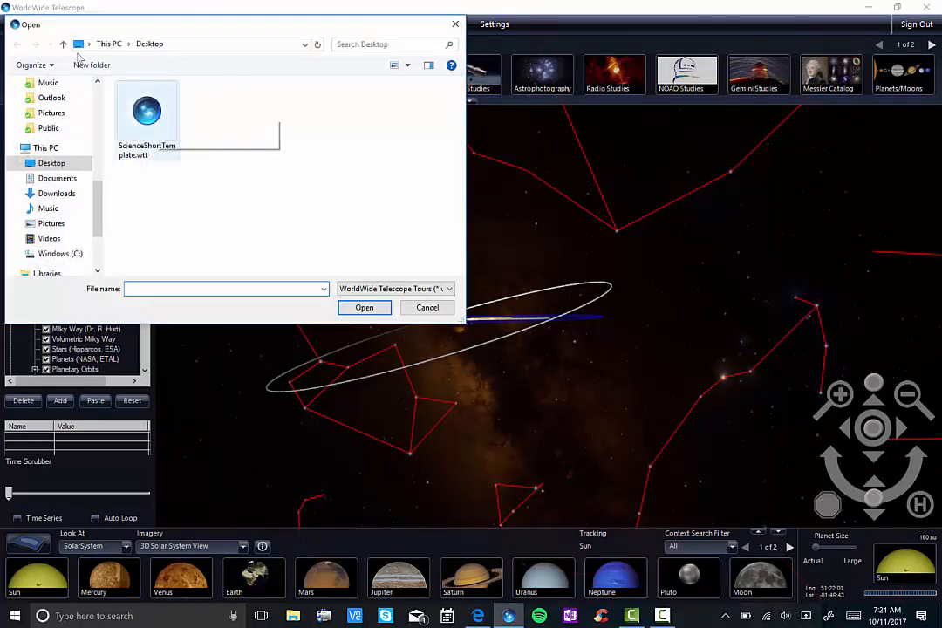
left_click(155, 111)
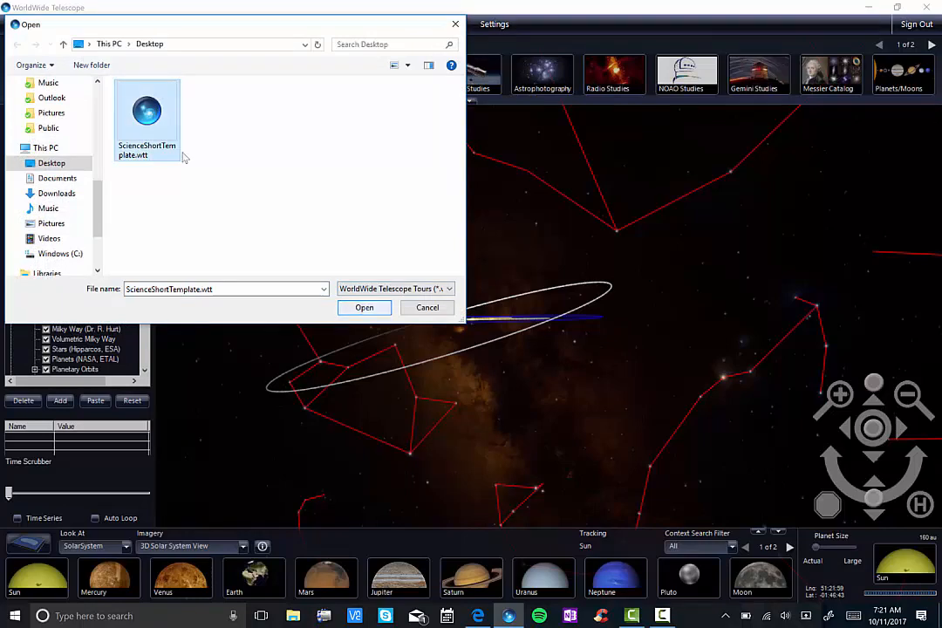
left_click(364, 307)
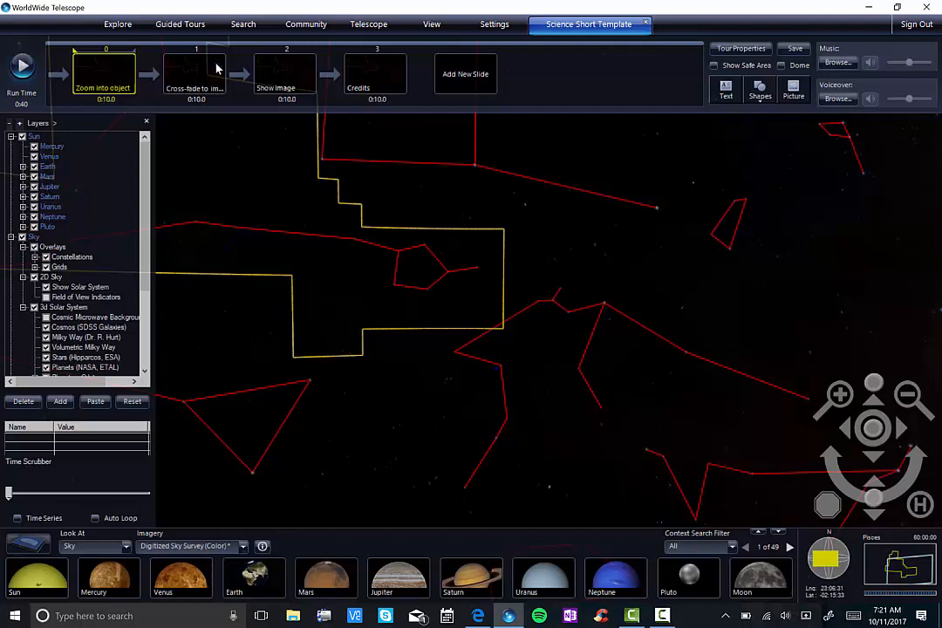
Step: Load the astronomical image esahubble_heic1716a_4128.jpg from the Desktop into the sky view
left_click(123, 35)
mouse_move(126, 58)
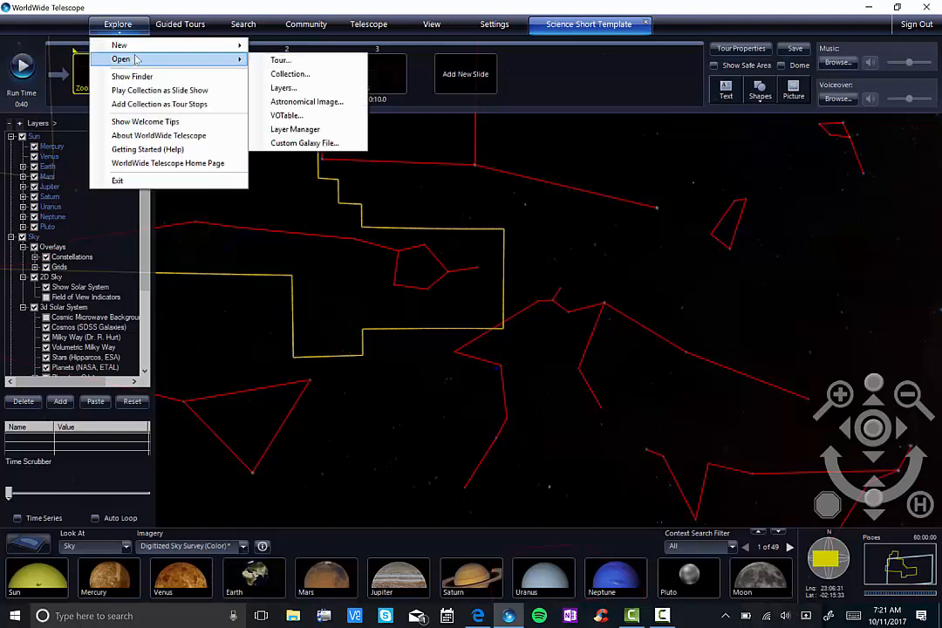
left_click(321, 103)
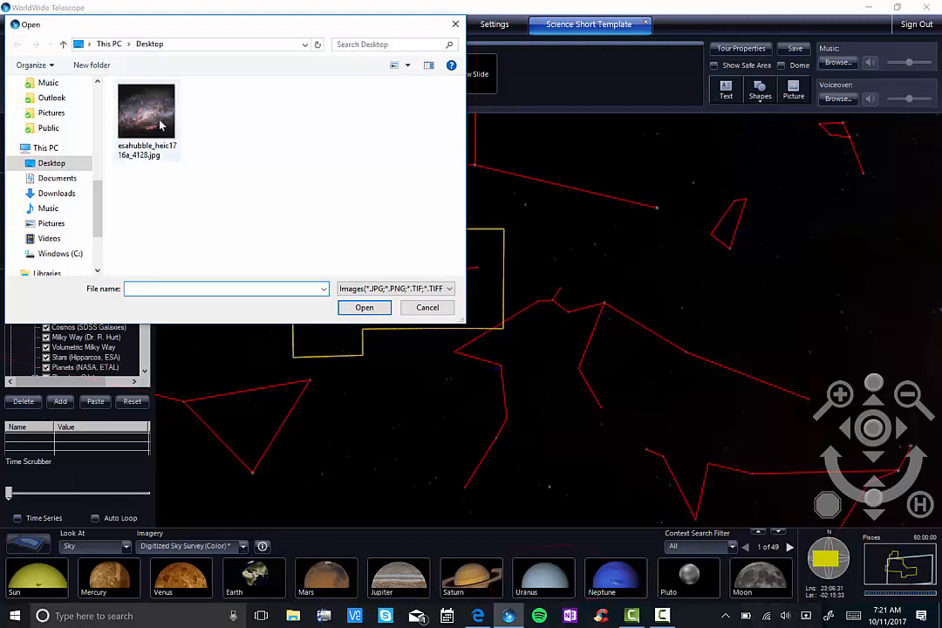
left_click(159, 126)
key("Return")
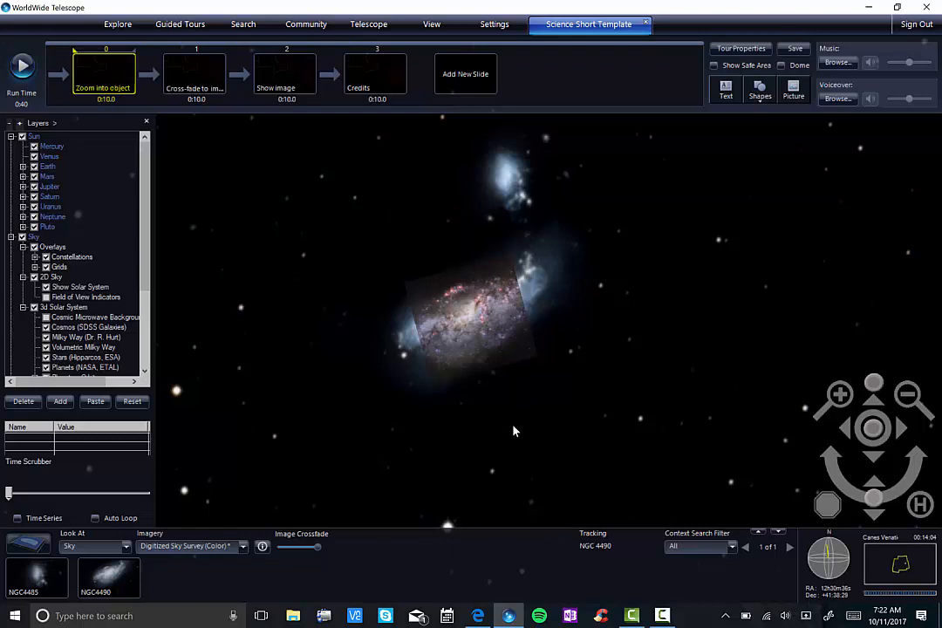
Step: Set the start camera position of the "Zoom into object" slide to a wide 60-degree view centred on the galaxy
left_click(845, 389)
left_click(908, 389)
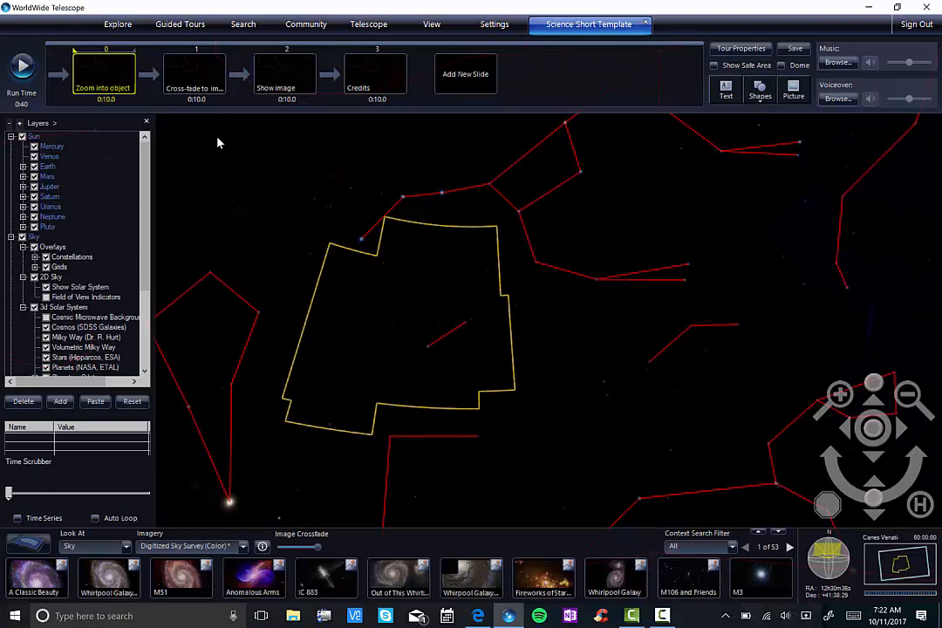
right_click(113, 73)
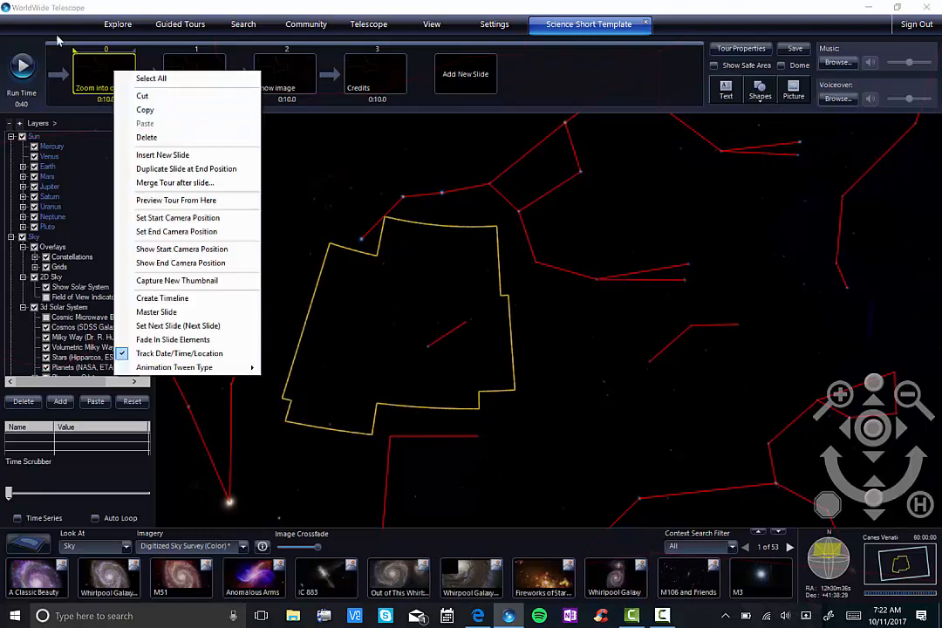
left_click(161, 220)
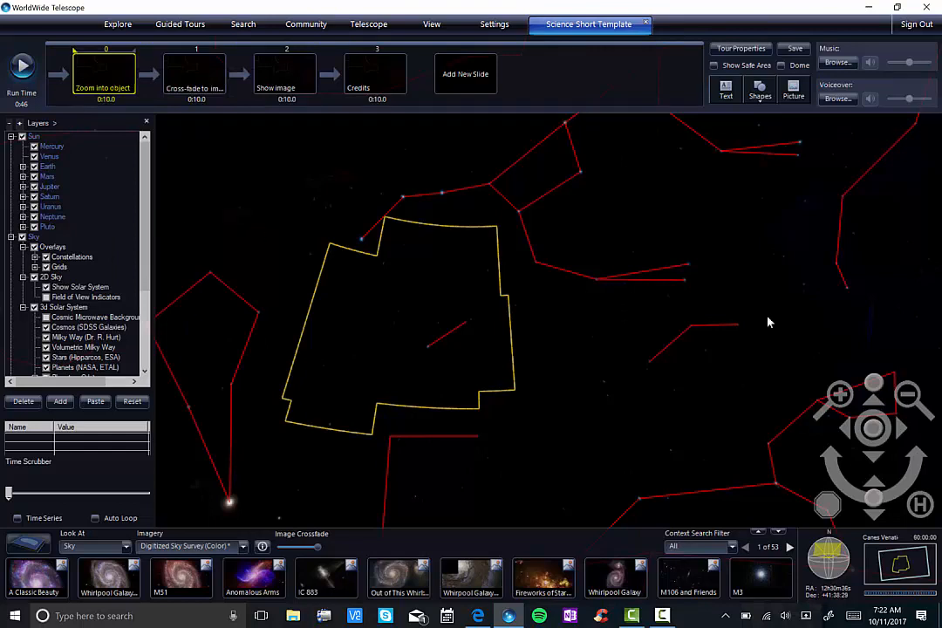
Step: Set the end camera position of the "Zoom into object" slide to a close view of the galaxy with the loaded image fully faded out
left_click_drag(874, 383, 850, 391)
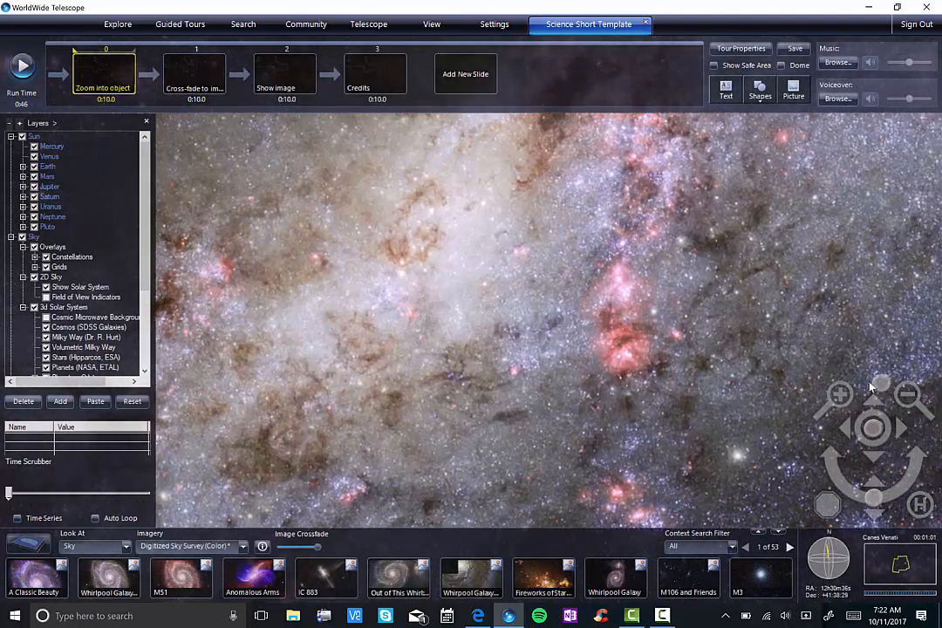
left_click_drag(873, 385, 891, 384)
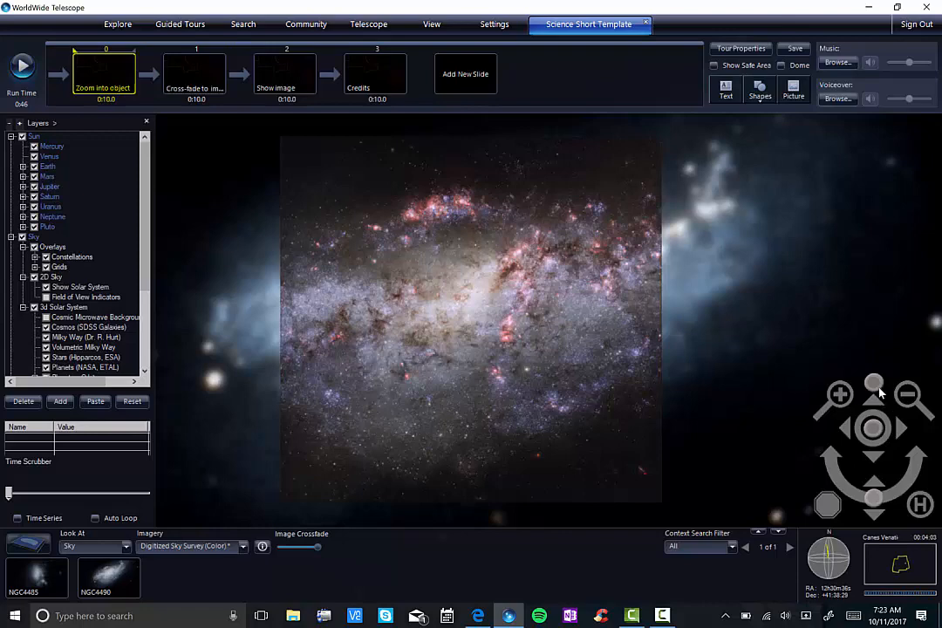
left_click_drag(869, 382, 868, 382)
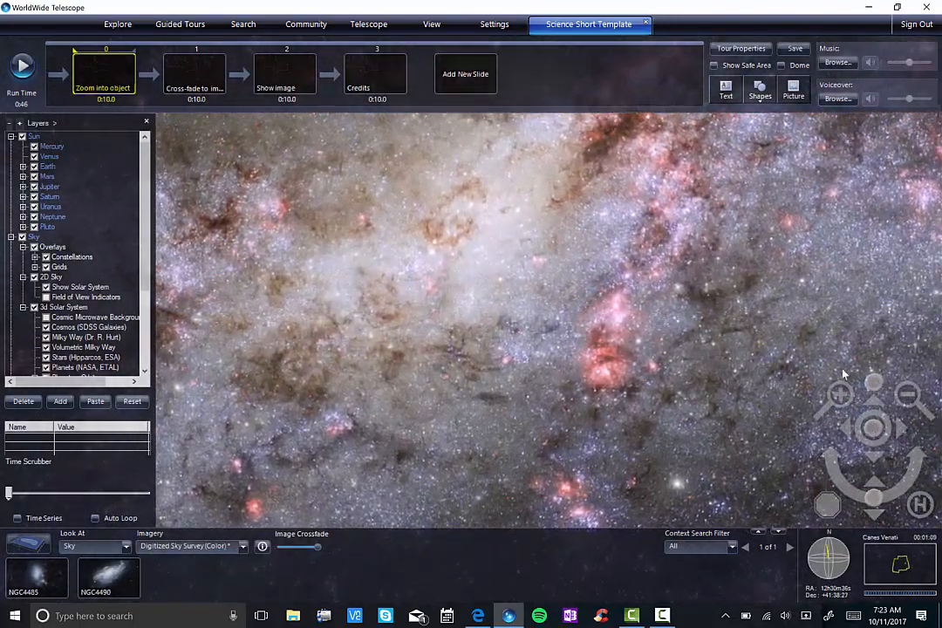
scroll(771, 370, "down", 5)
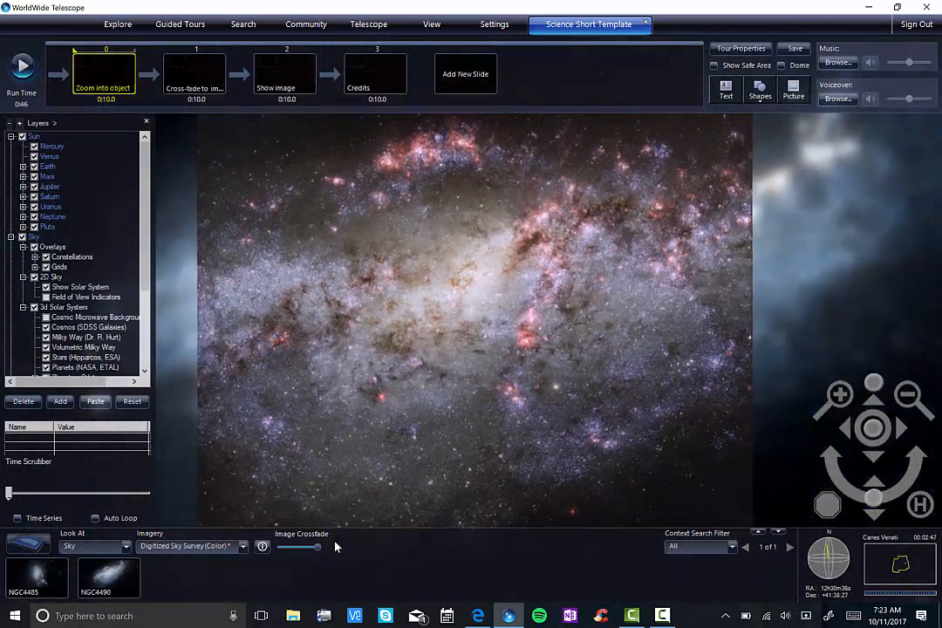
left_click_drag(316, 550, 279, 552)
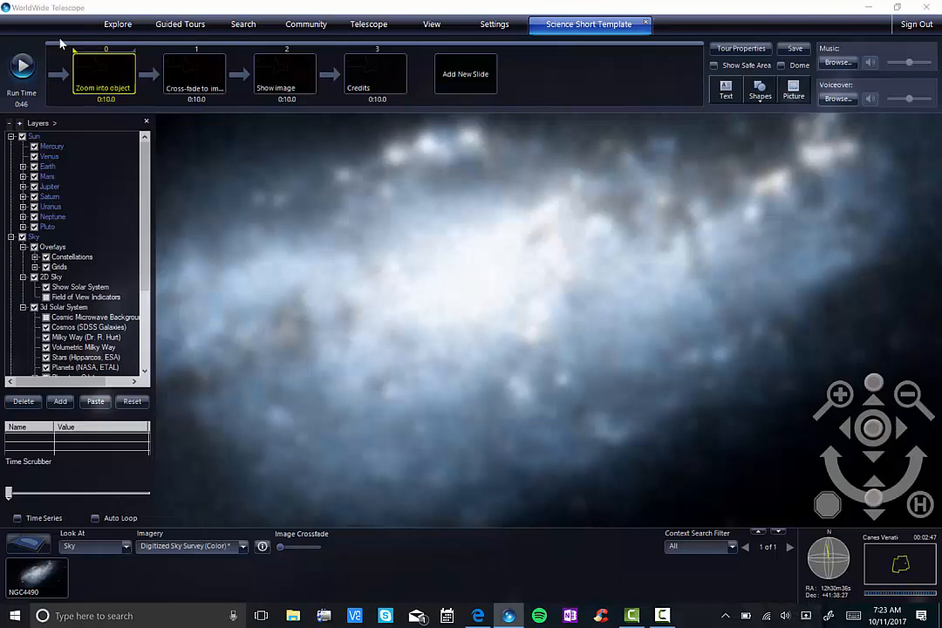
right_click(119, 76)
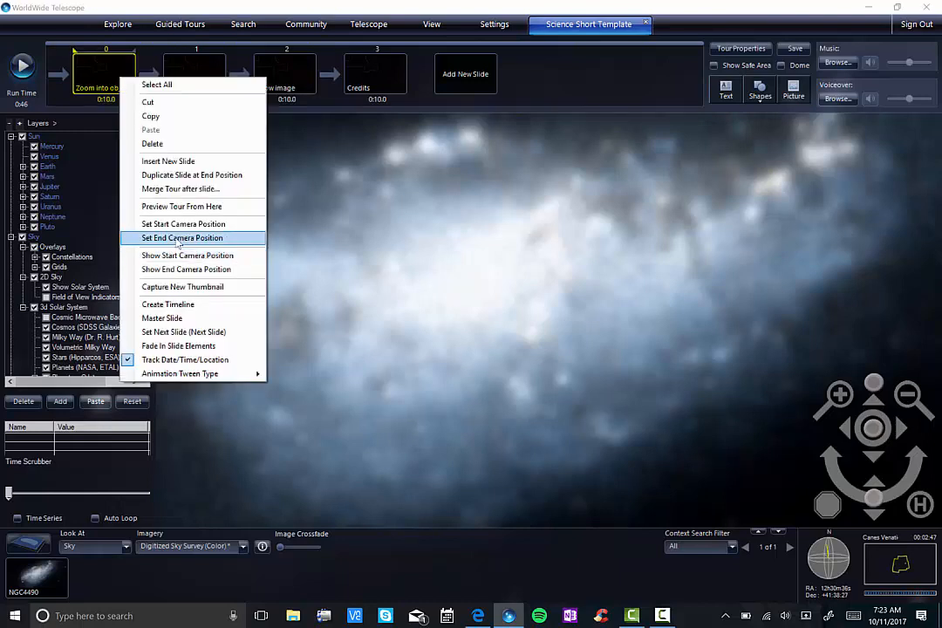
key("Return")
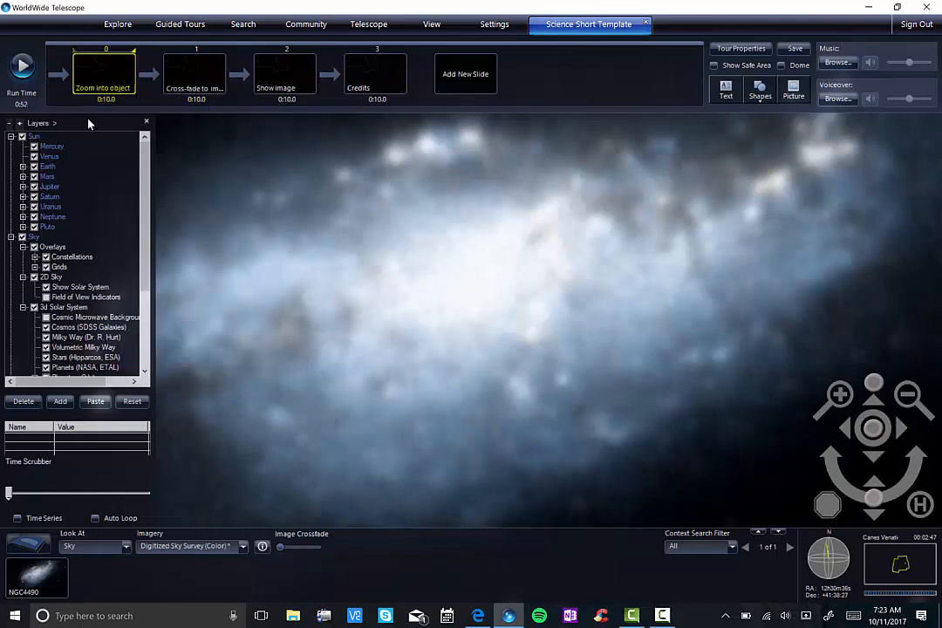
Step: Set the cross-fade slide's start camera position with the image faded out and its end camera position with the image fully faded in
right_click(188, 77)
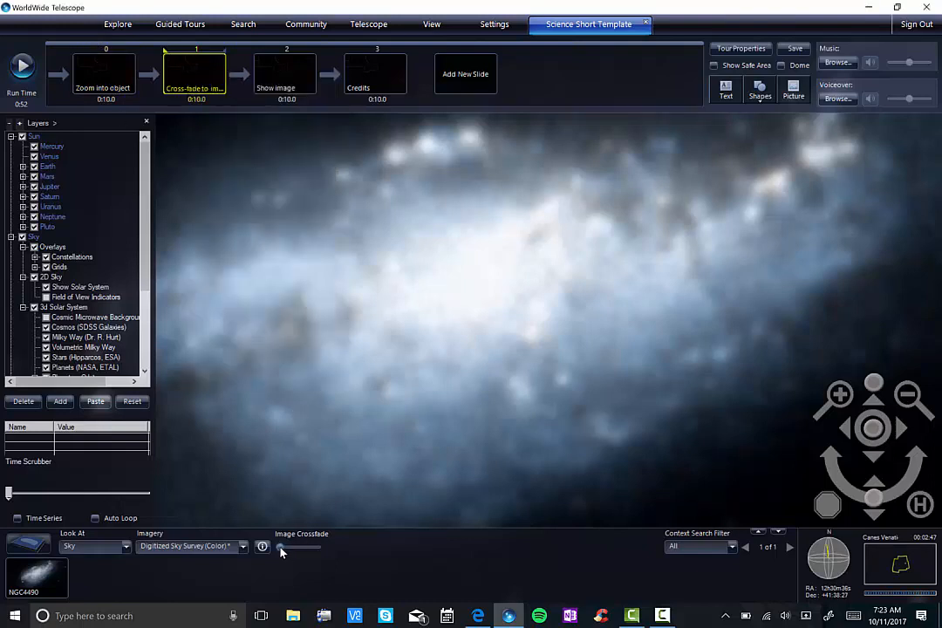
left_click_drag(281, 551, 327, 550)
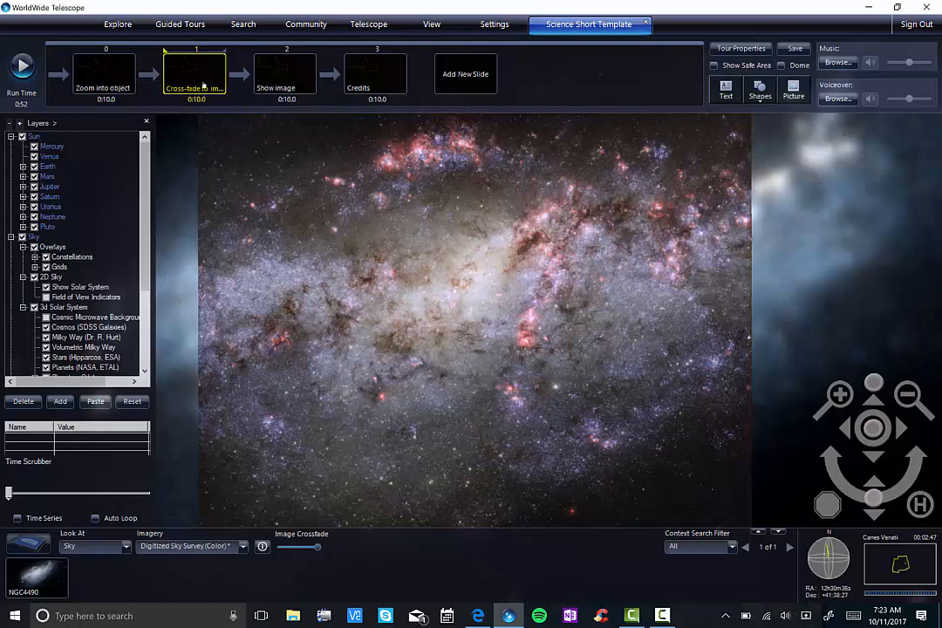
right_click(201, 80)
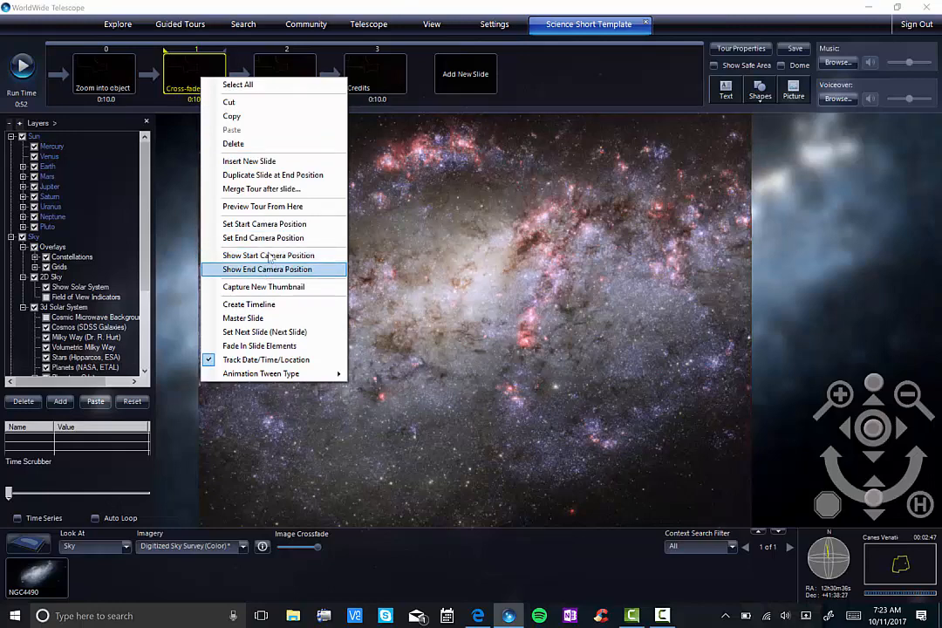
left_click(271, 238)
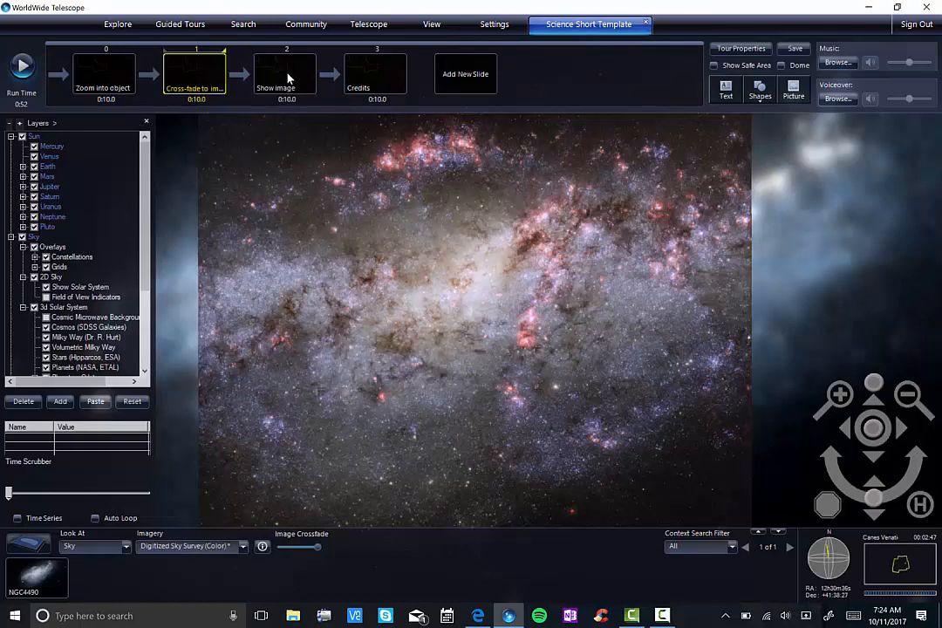
Step: Set the start camera position of the "Show image" slide to the current close view with the galaxy image fully faded in
left_click(280, 75)
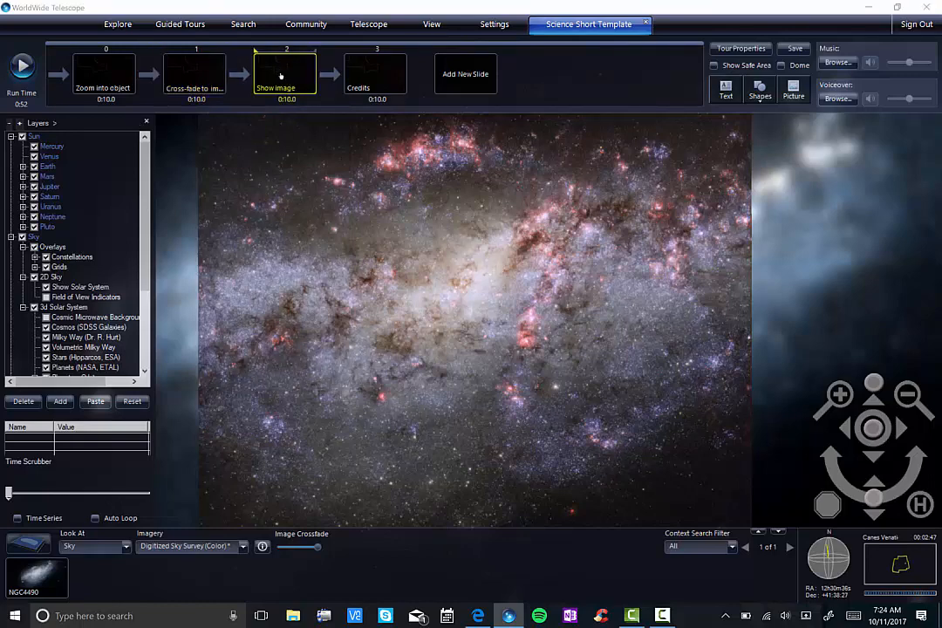
right_click(280, 76)
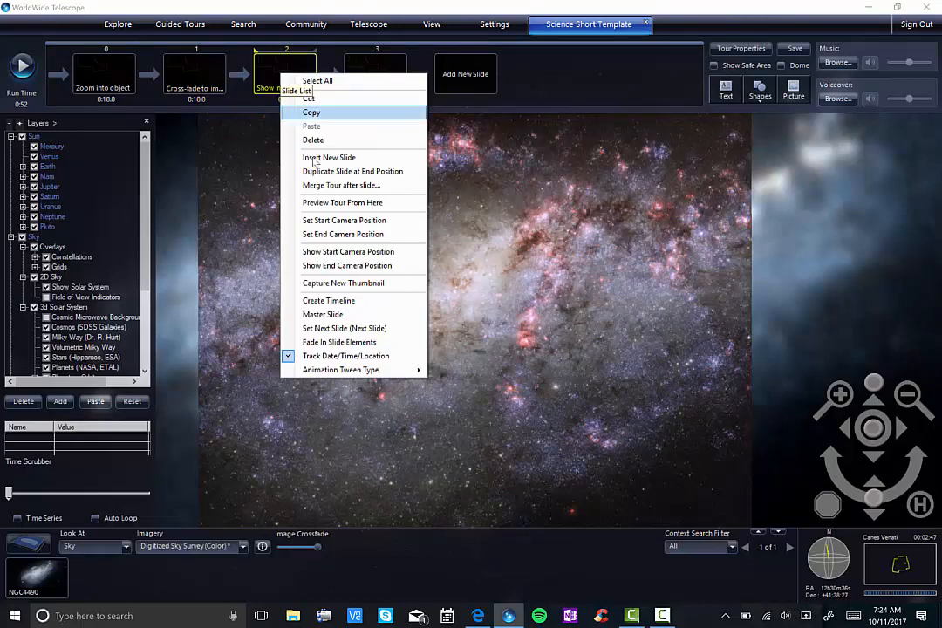
left_click(318, 220)
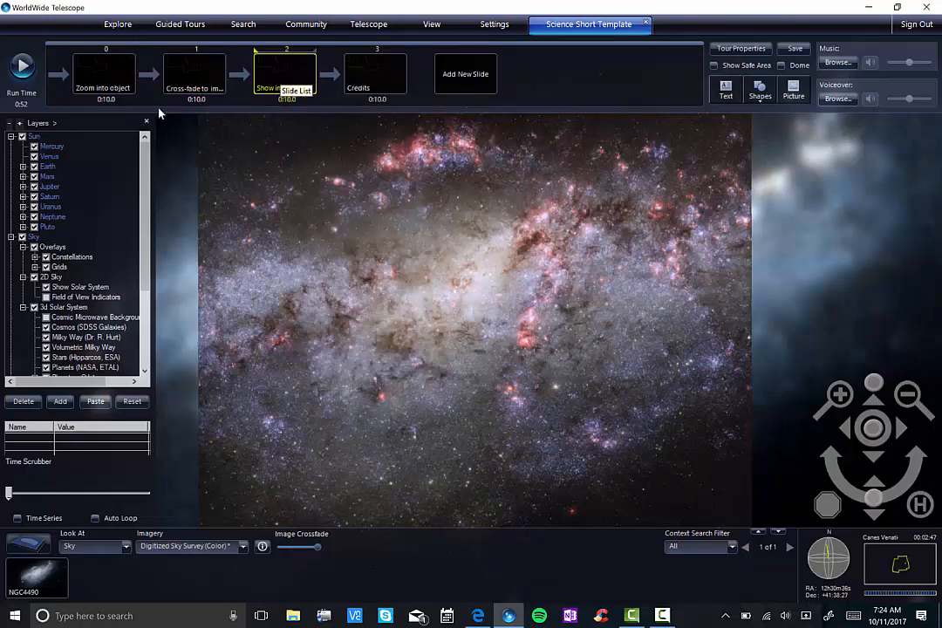
Step: Set the end camera position of the "Show image" slide to the current close view with the galaxy image fully faded in
right_click(294, 77)
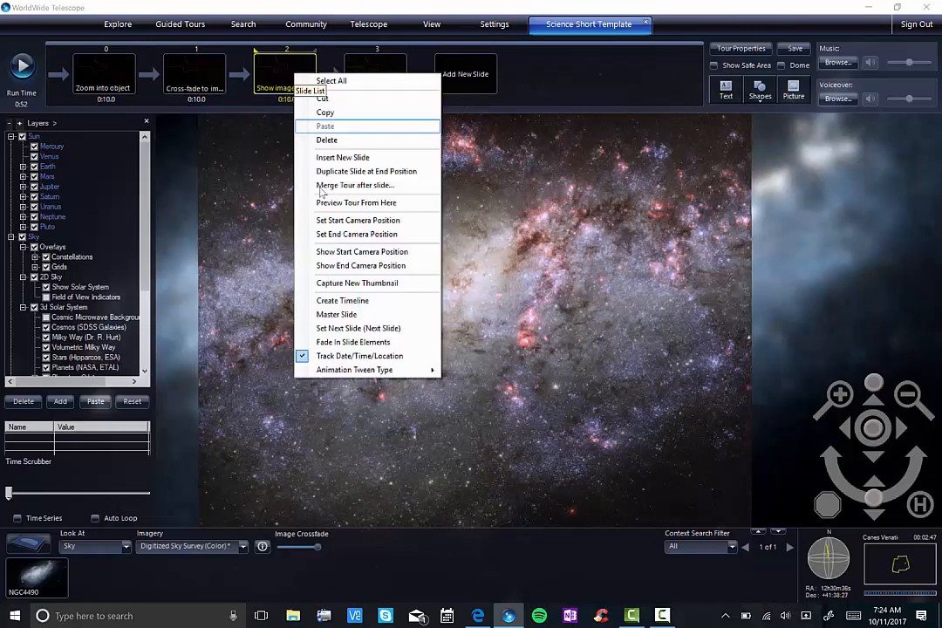
left_click(354, 234)
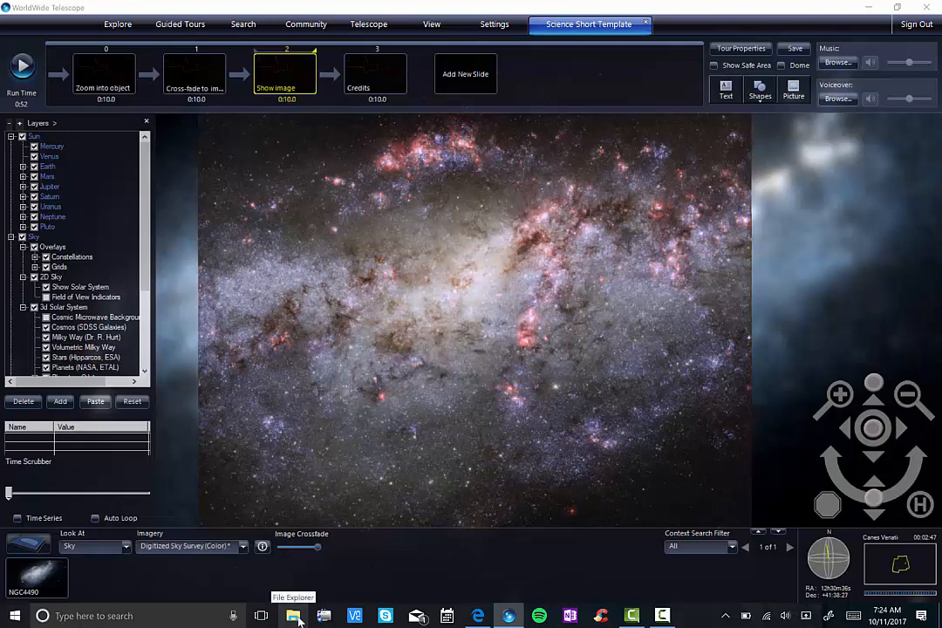
Step: Copy the image's credit line and description paragraph from the AstroPix page in Edge and return to WorldWide Telescope
left_click(478, 615)
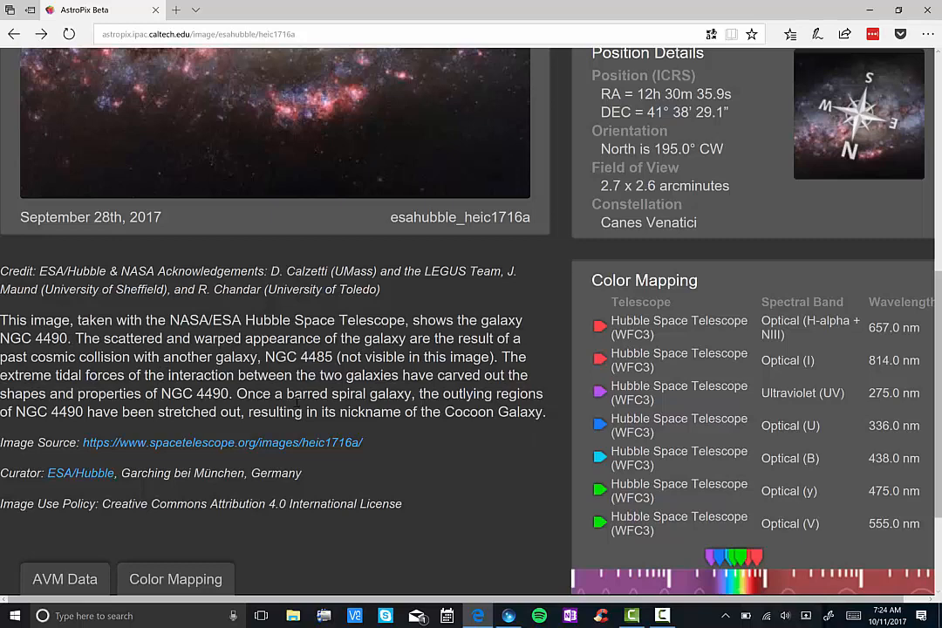
left_click_drag(546, 410, 1, 274)
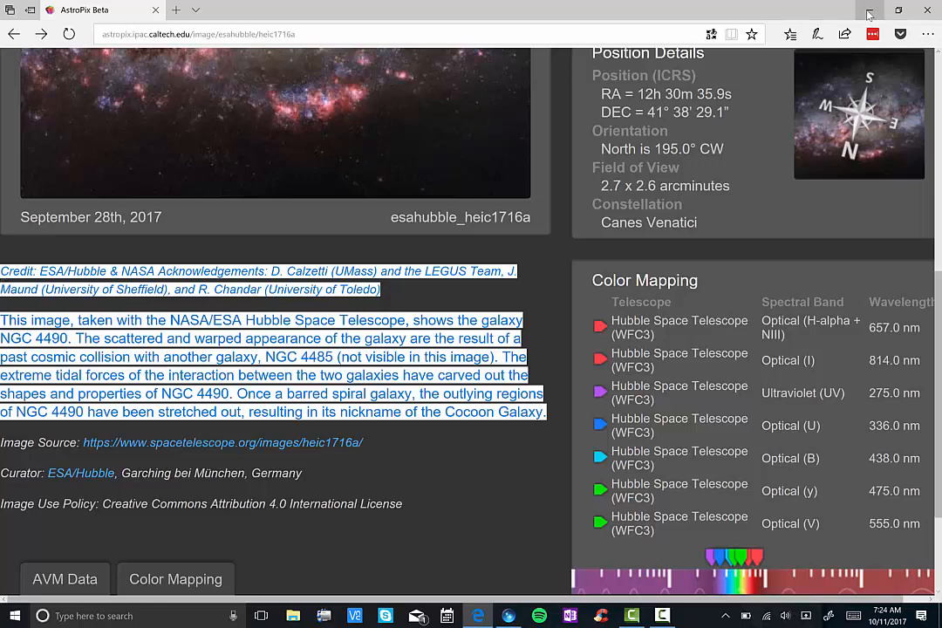
key("alt+space")
key("Escape")
key("alt+Tab")
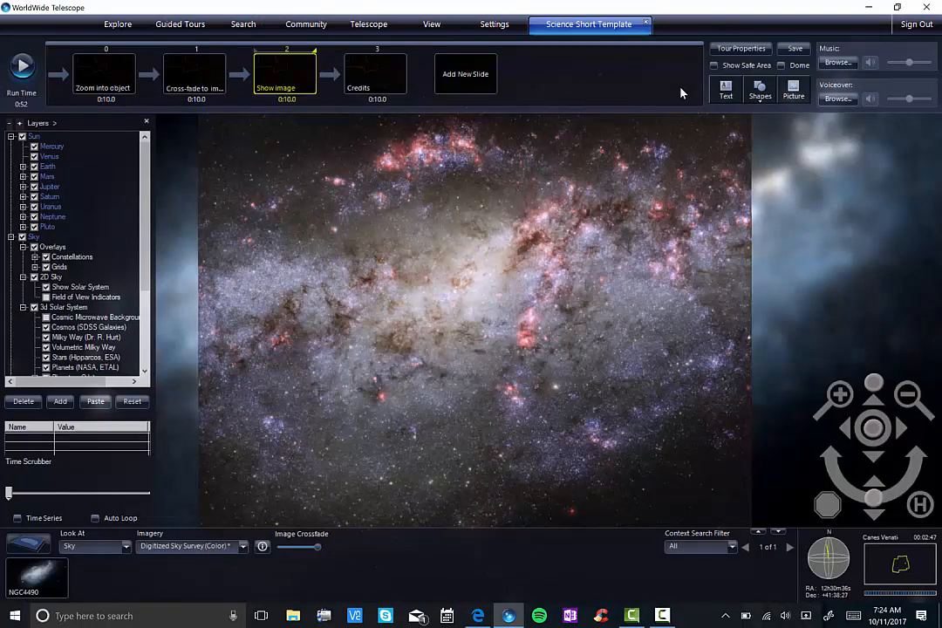
Step: Add a text element to the "Show image" slide containing the copied credit and description, and save it
left_click(723, 89)
key("ctrl+v")
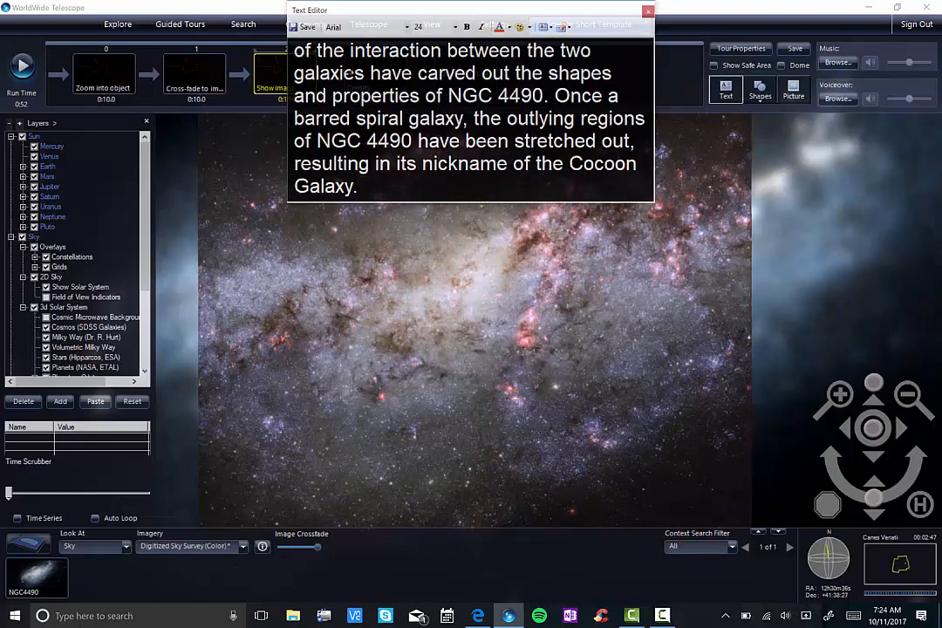
left_click(307, 28)
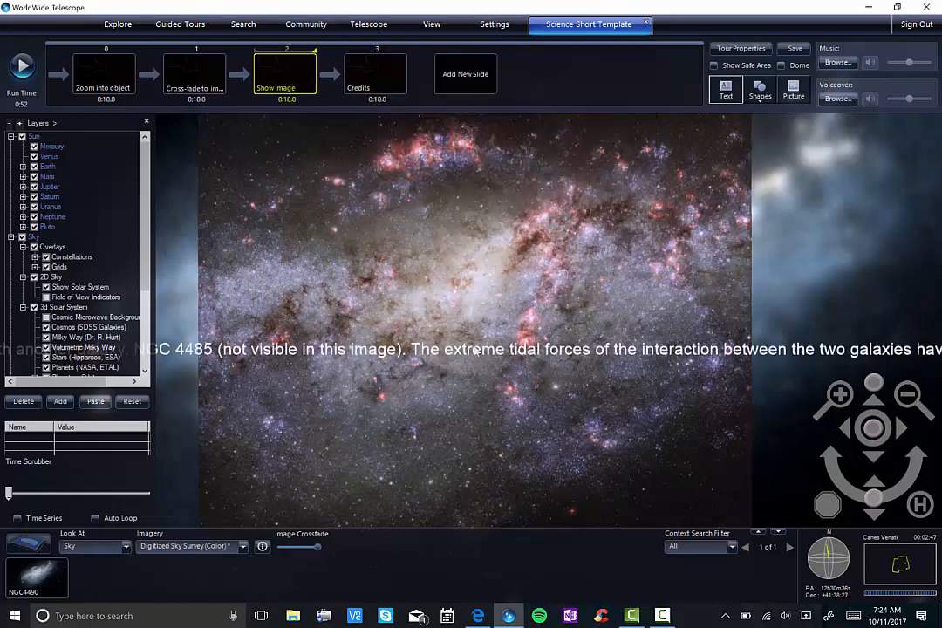
Step: Reopen the slide's text for editing and enlarge the editor window so the whole text fits
double_click(470, 314)
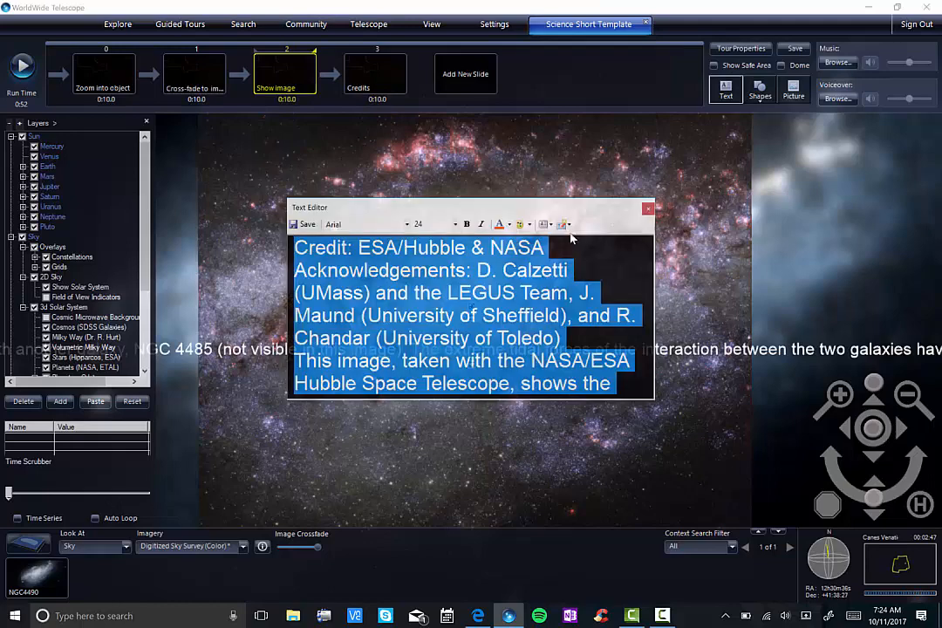
left_click_drag(568, 209, 379, 92)
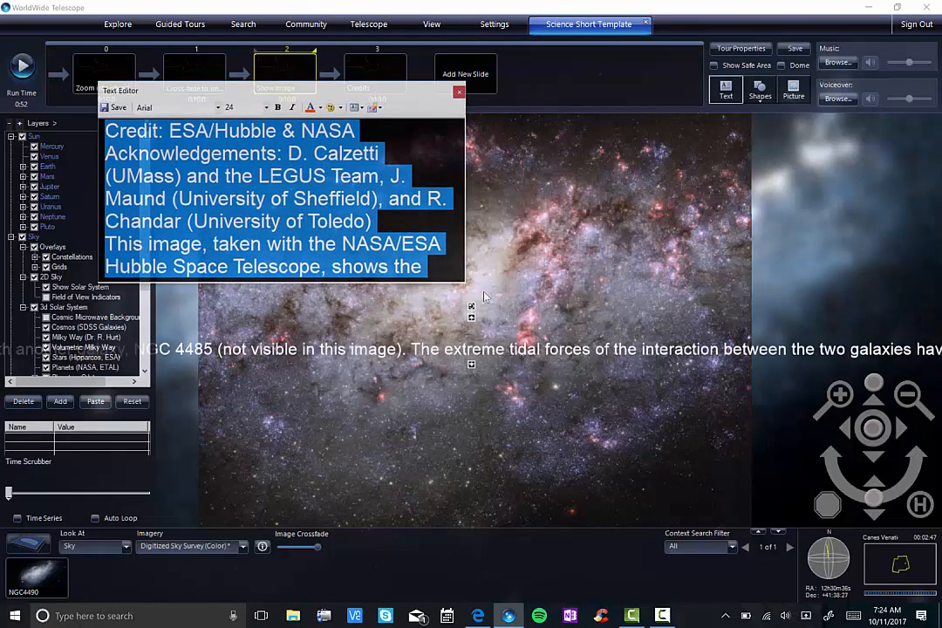
left_click_drag(460, 284, 671, 420)
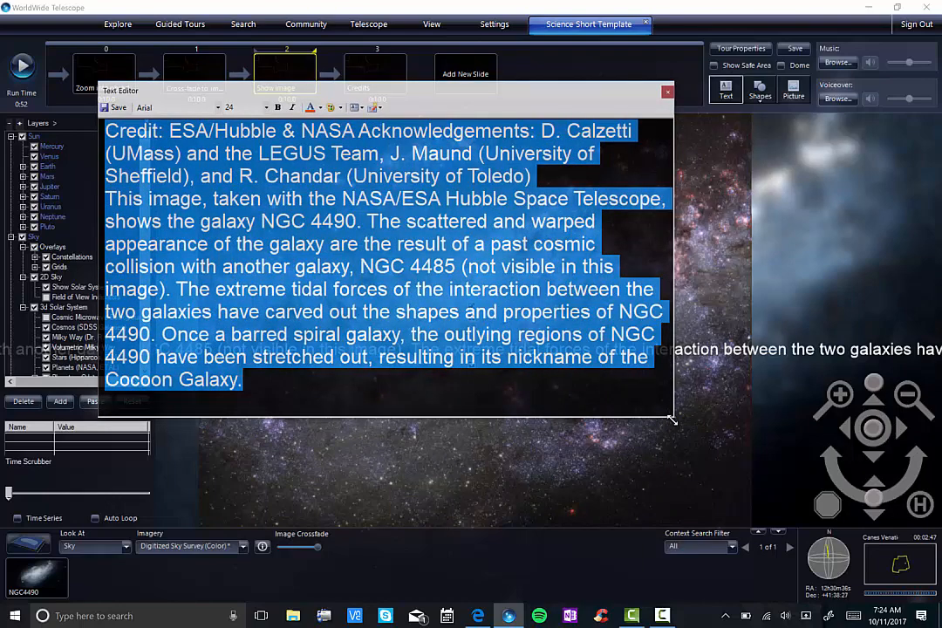
Step: Break the credit paragraph at its wrapped line ends and insert a blank line before the description
left_click(636, 133)
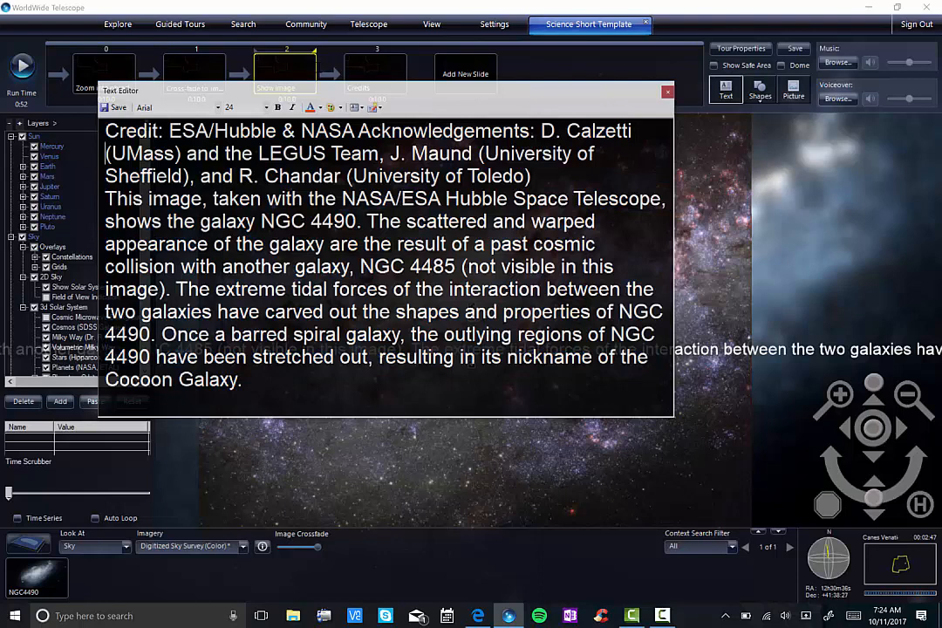
right_click(636, 149)
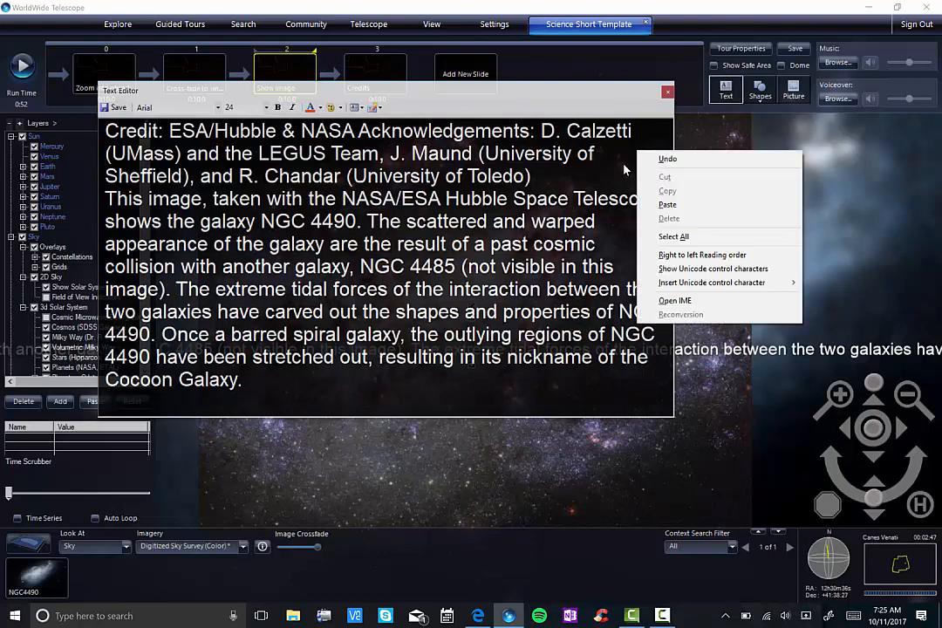
right_click(624, 150)
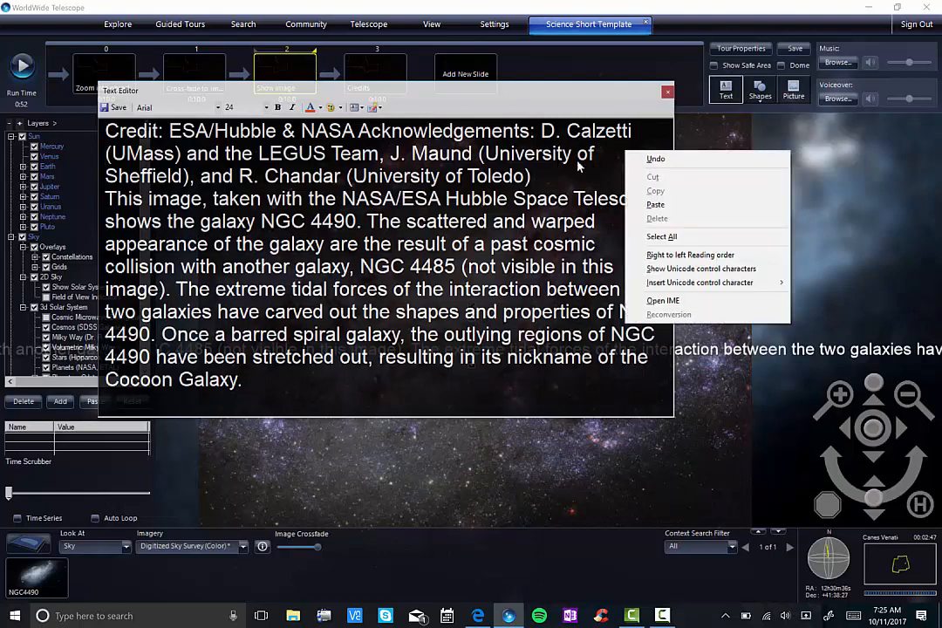
left_click(504, 136)
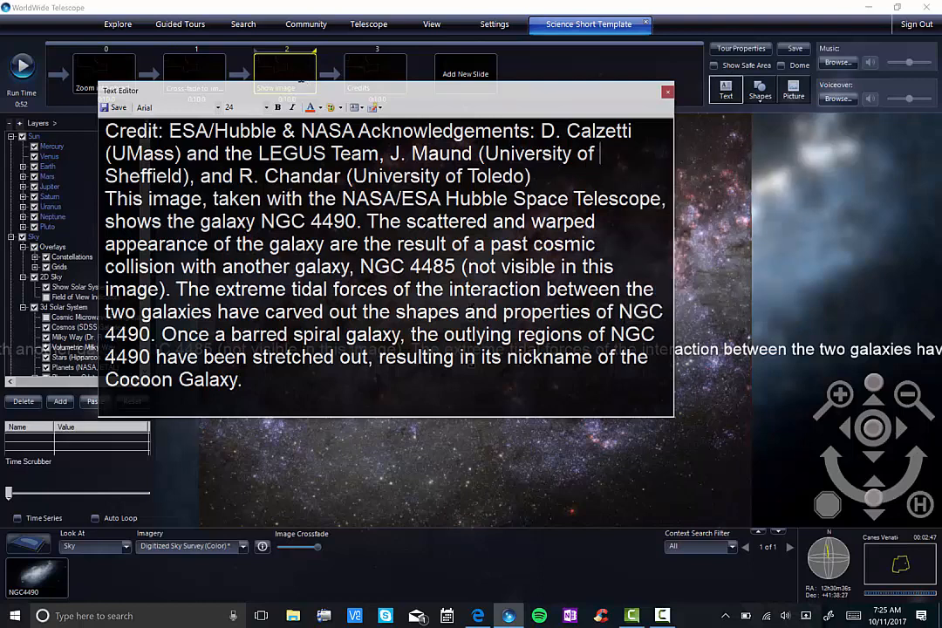
key("Right")
right_click(563, 180)
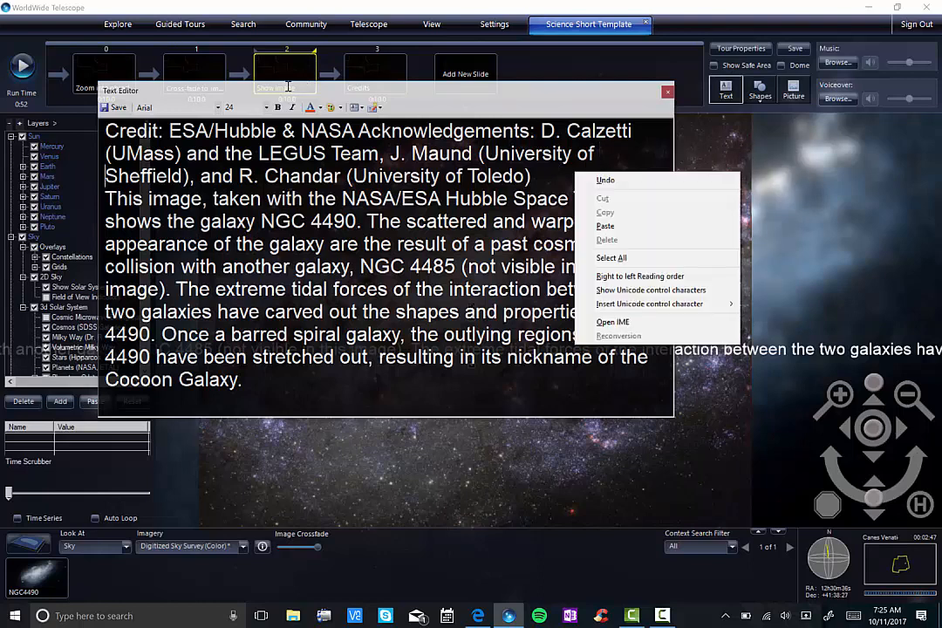
left_click(281, 90)
key("Return")
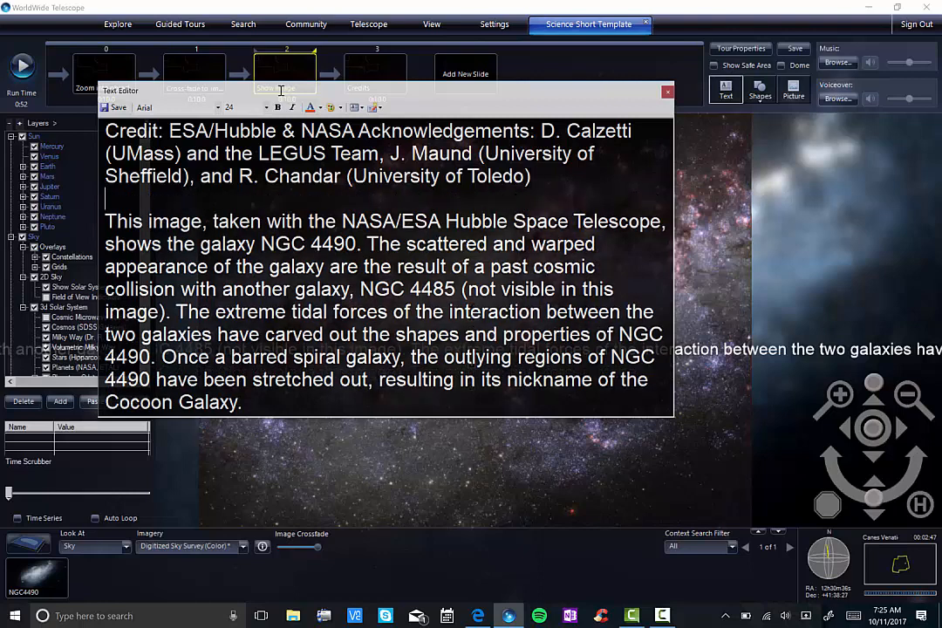
key("BackSpace")
key("Return")
Step: Break the description at its wrapped line ends, save the text, and move the text block to the lower part of the galaxy image
left_click(669, 224)
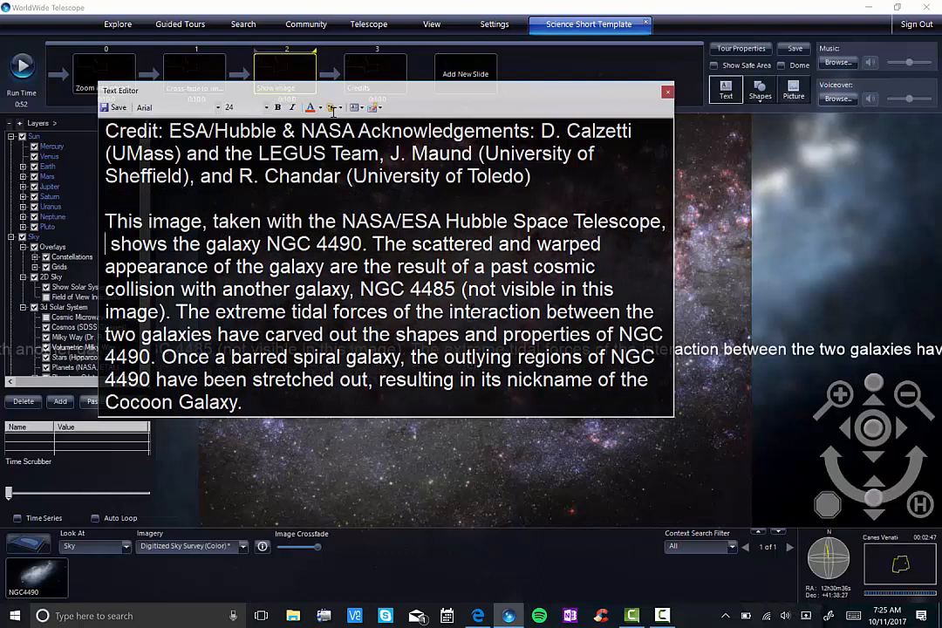
key("Delete")
key("End")
key("Return")
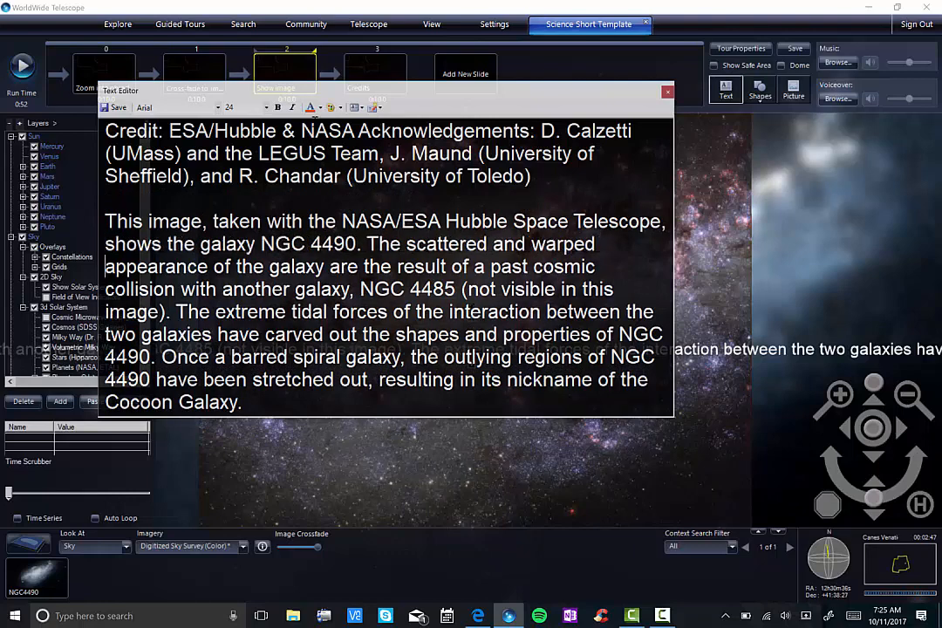
right_click(626, 266)
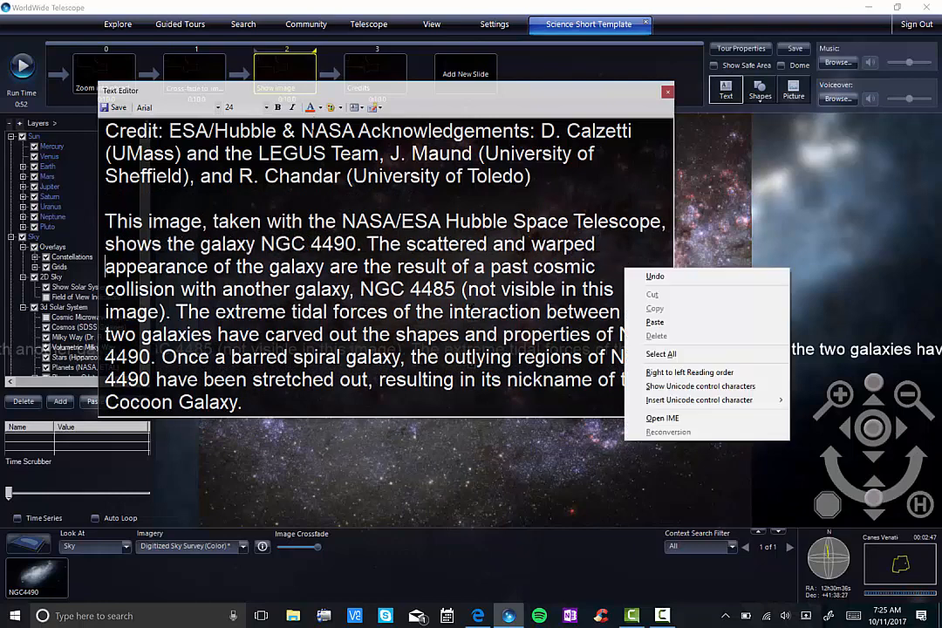
left_click(622, 268)
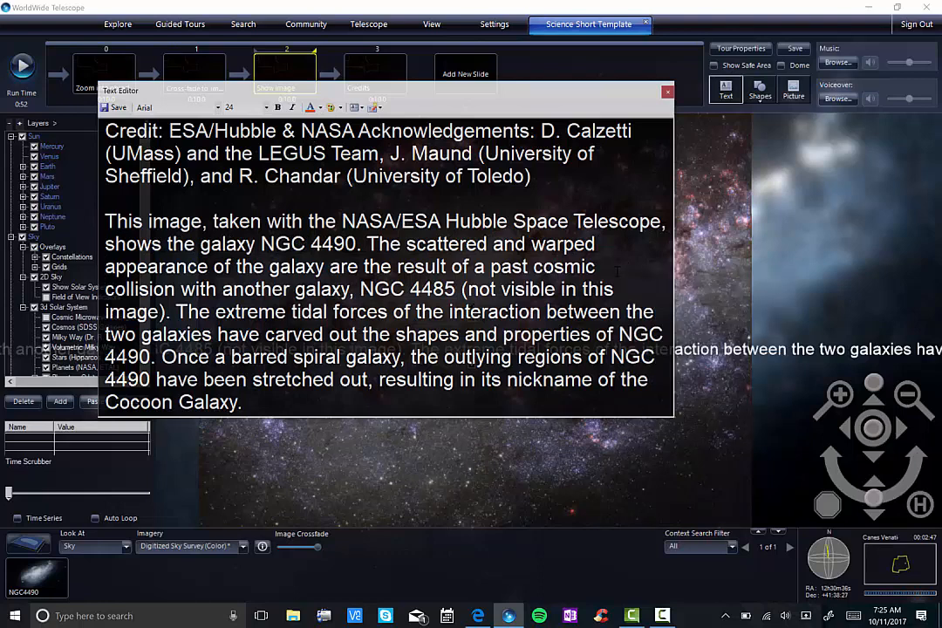
key("Return")
key("End")
key("Return")
key("End")
key("Return")
key("End")
key("Return")
left_click(111, 107)
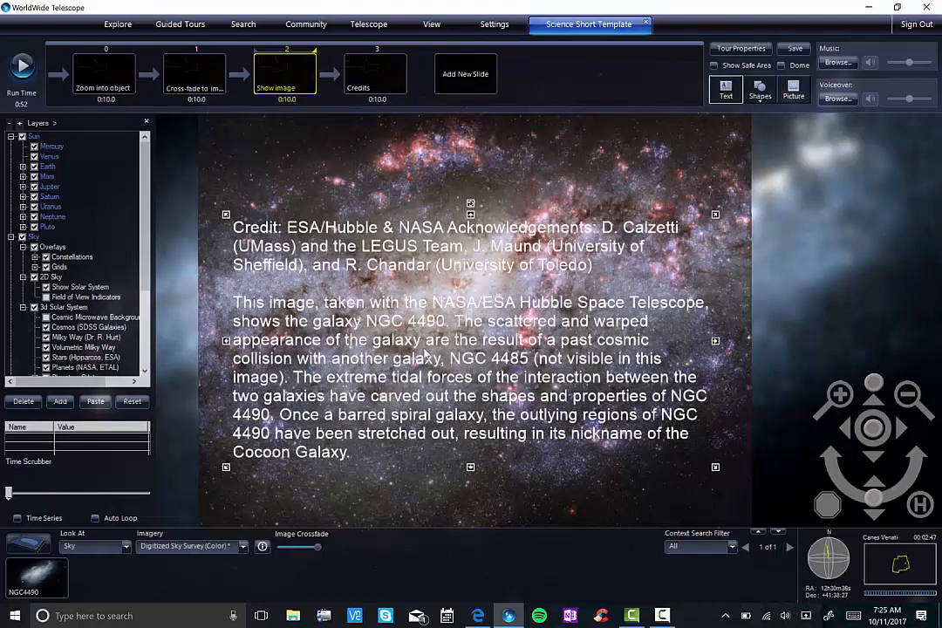
left_click_drag(357, 295, 426, 418)
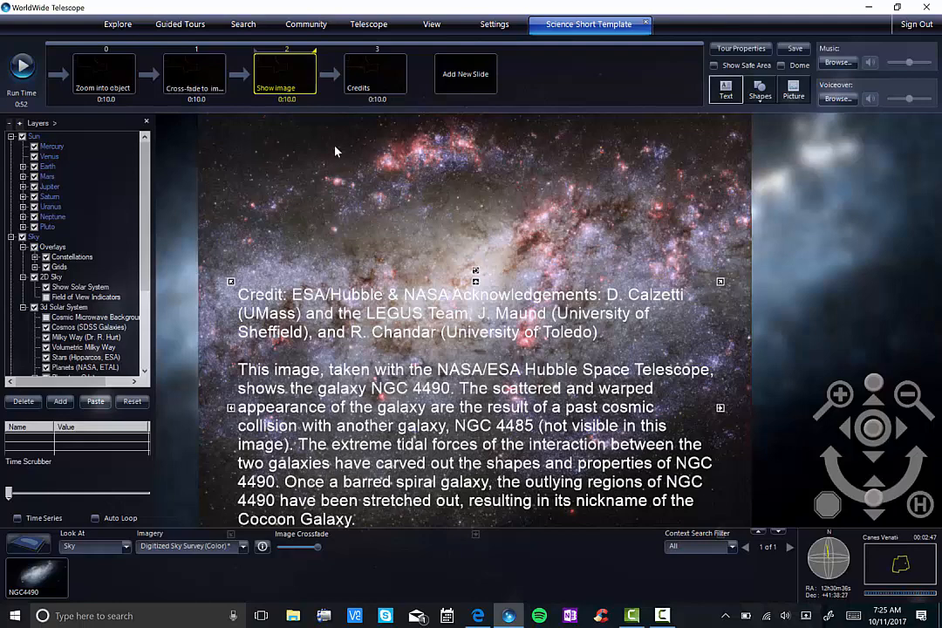
Step: Start a text element on the "Credits" slide with the label "Credit:" and paste the copied AstroPix text after it
left_click(370, 80)
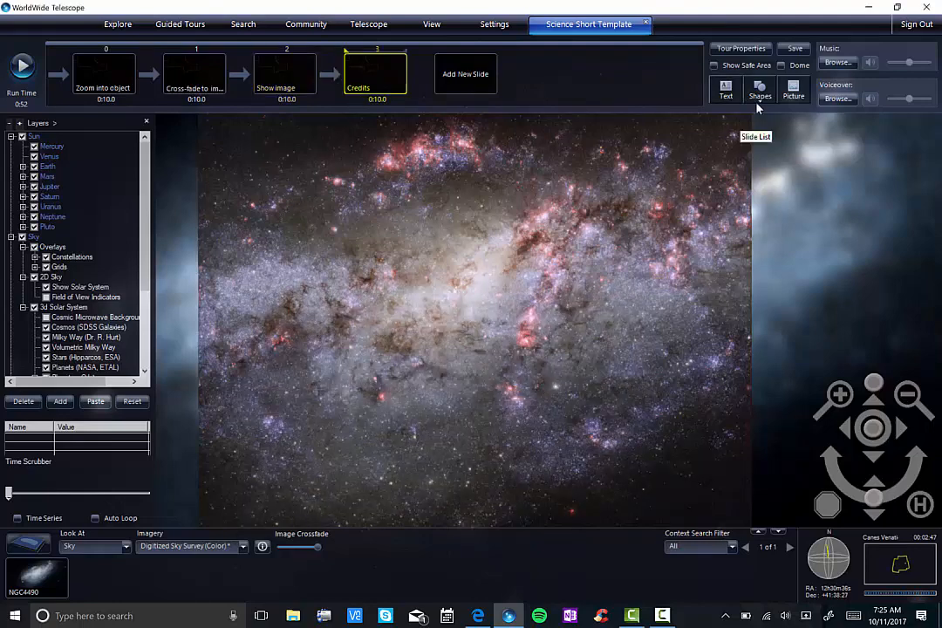
left_click(729, 94)
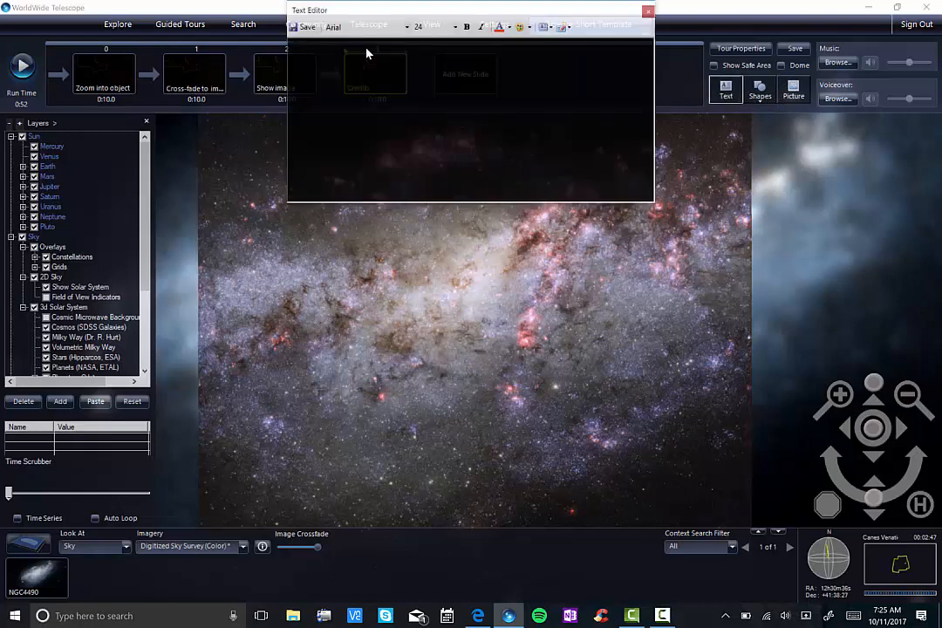
type("G")
key("BackSpace")
type("Gred")
key("BackSpace")
key("BackSpace")
key("BackSpace")
key("BackSpace")
type("Credit")
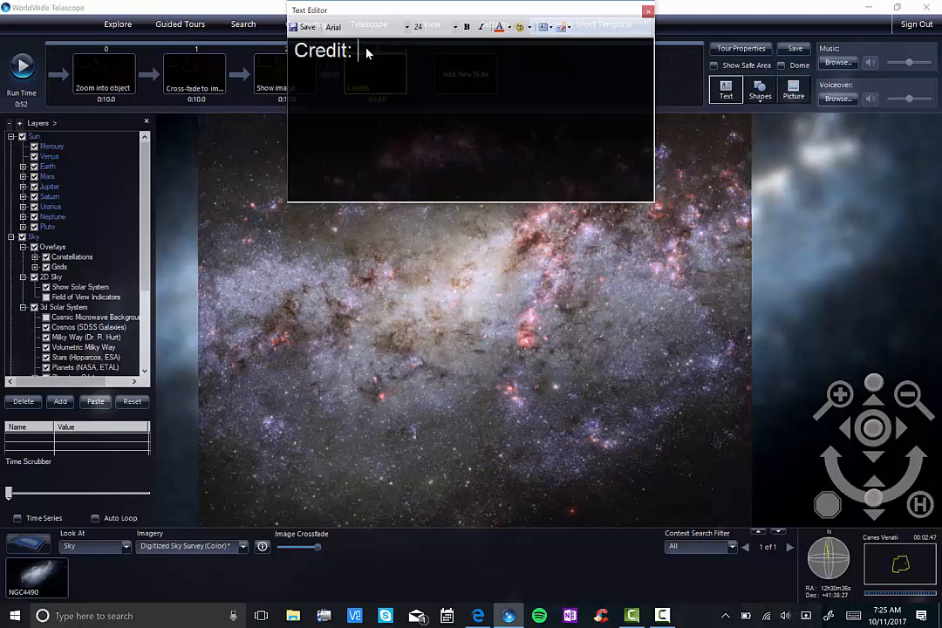
type(":")
key("ctrl+v")
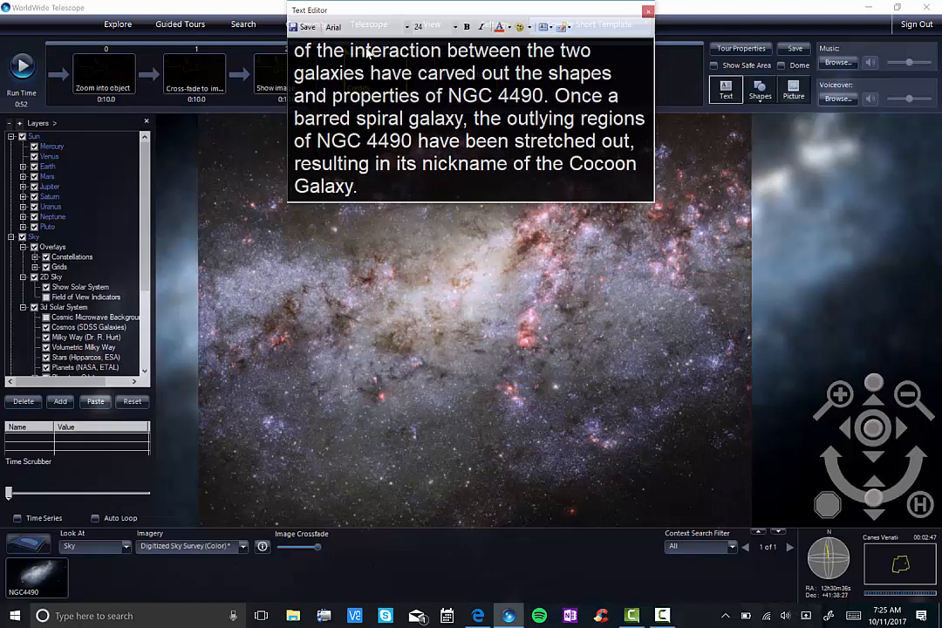
Step: Delete the description paragraph and the duplicate "Credit:" label from the credits text, leaving only the pasted credit
left_click_drag(358, 187, 274, 95)
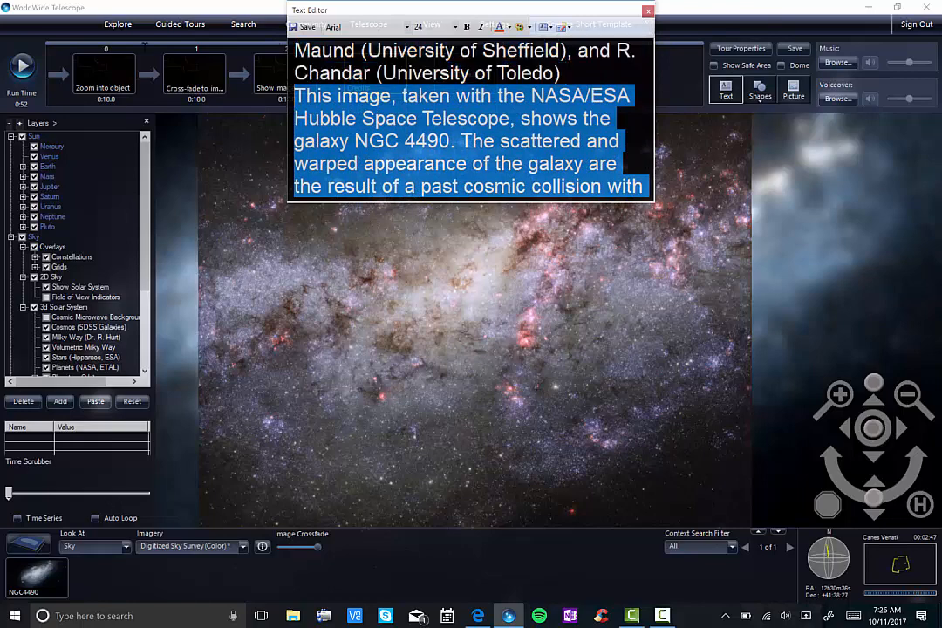
key("BackSpace")
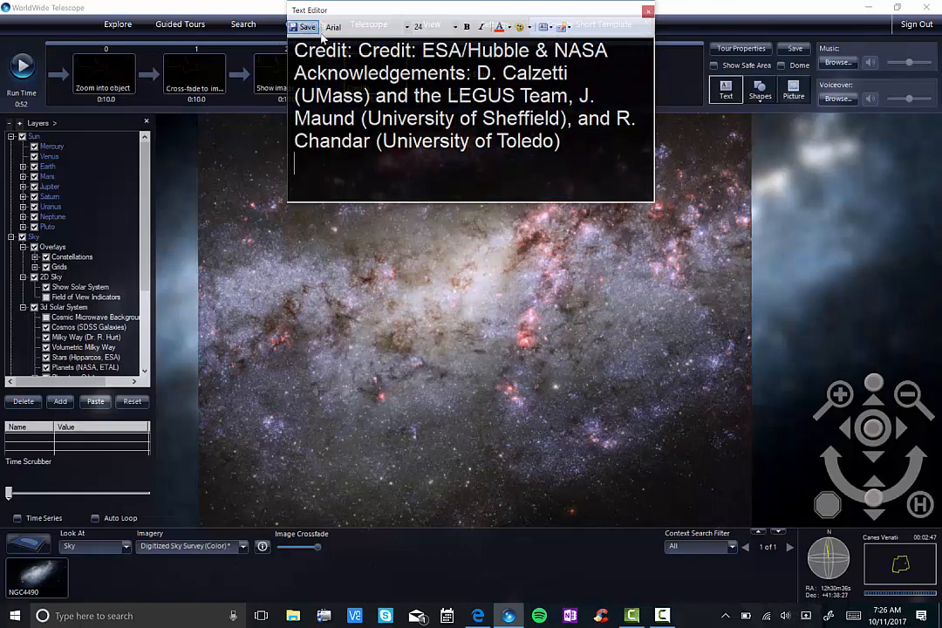
left_click(366, 51)
key("BackSpace")
key("BackSpace")
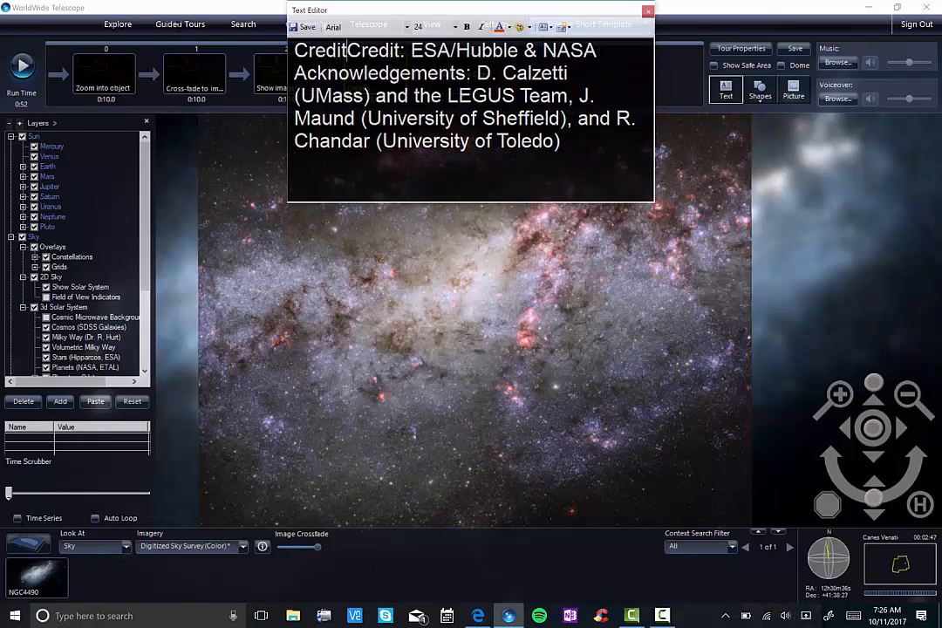
key("BackSpace")
key("BackSpace")
key("BackSpace")
key("BackSpace")
key("BackSpace")
key("BackSpace")
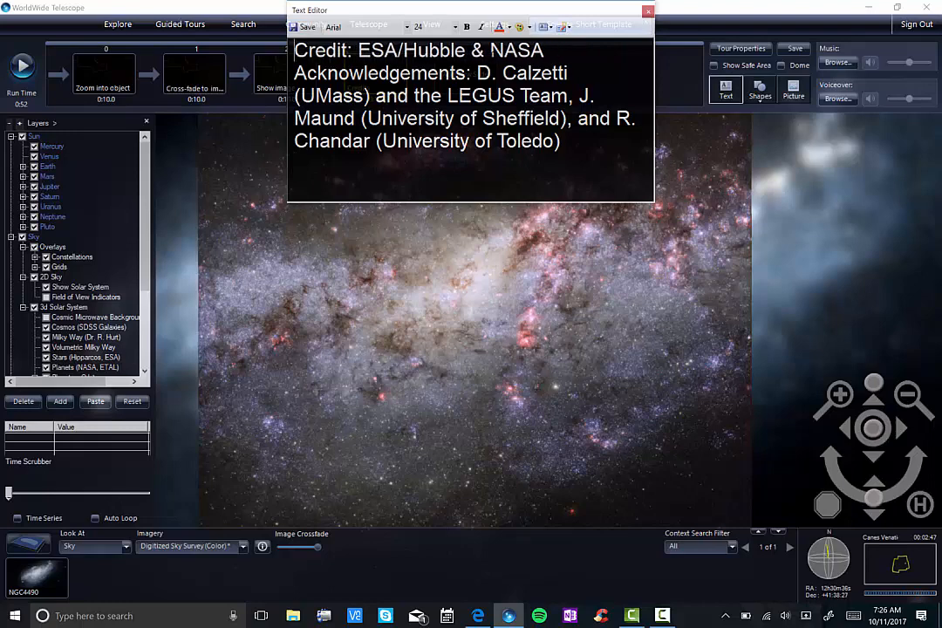
Step: Break the credit text at its wrapped line ends, save it, and place the block at the lower centre of the view
left_click(551, 50)
key("Return")
right_click(590, 73)
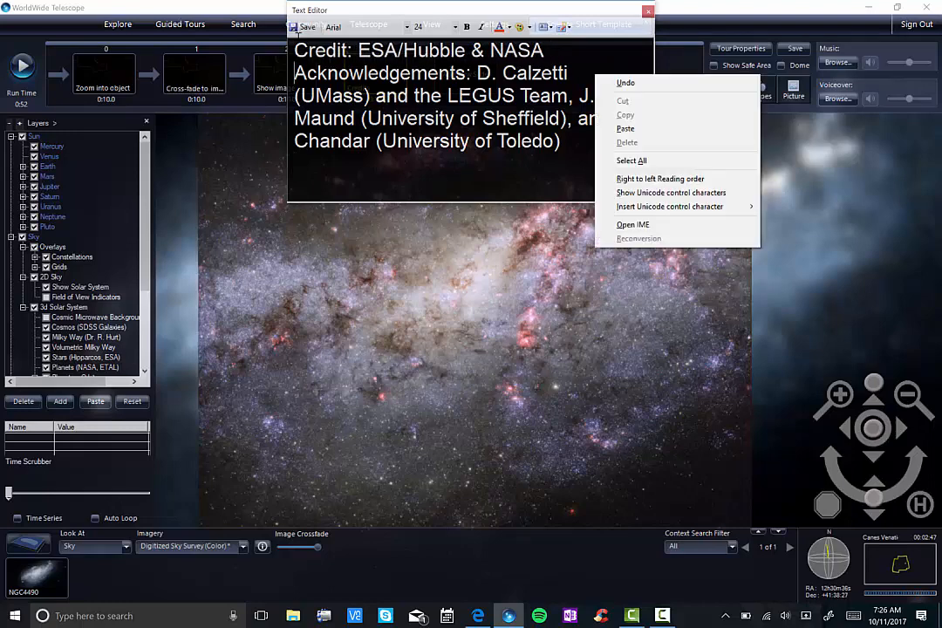
left_click(590, 73)
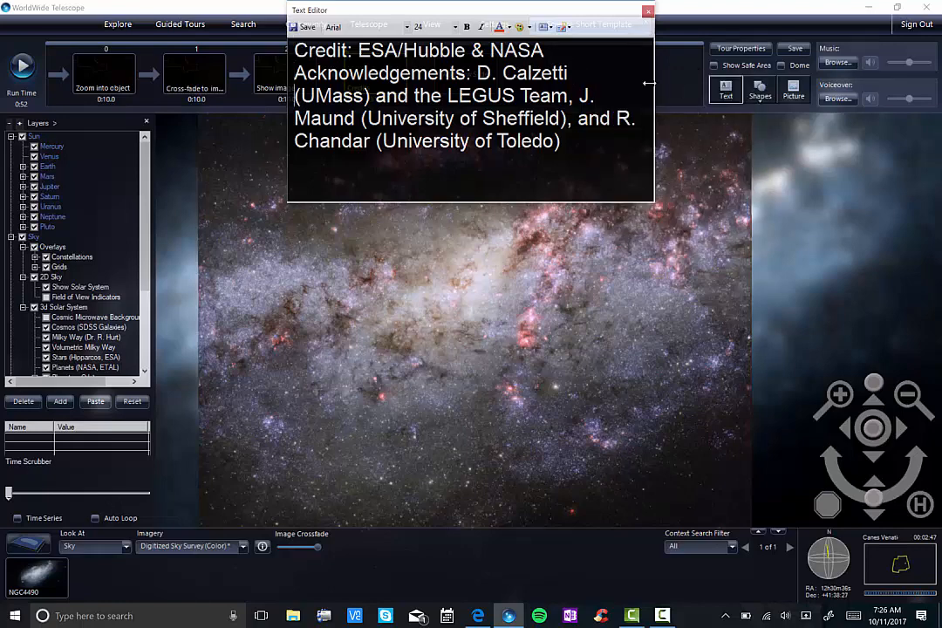
left_click(610, 95)
key("Return")
key("End")
key("Return")
left_click(306, 28)
left_click_drag(467, 321, 468, 456)
Step: Play the whole tour to check the zoom, cross-fade, image and credits slides, and stop it at the end
scroll(388, 232, "up", 3)
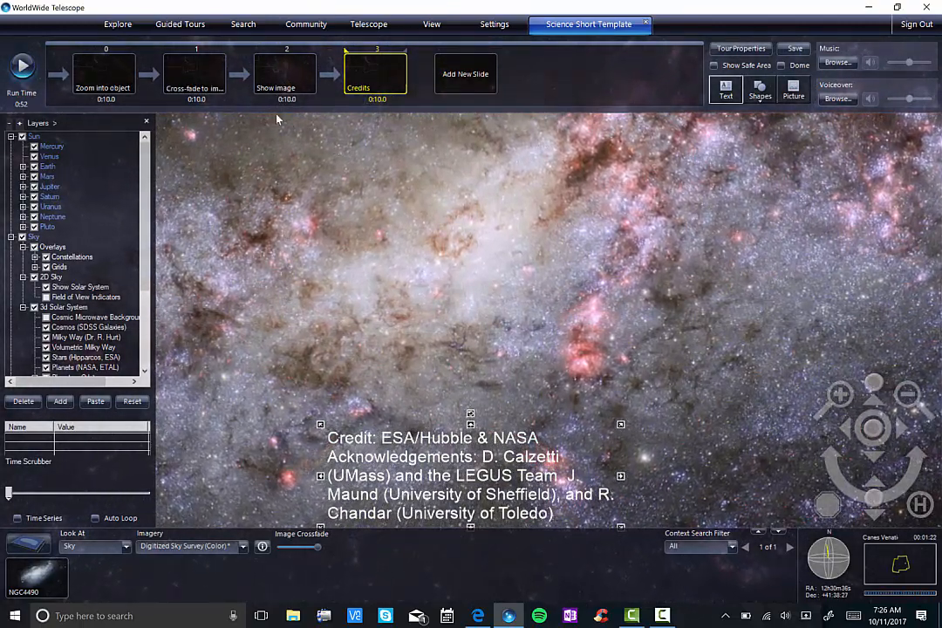
left_click(22, 67)
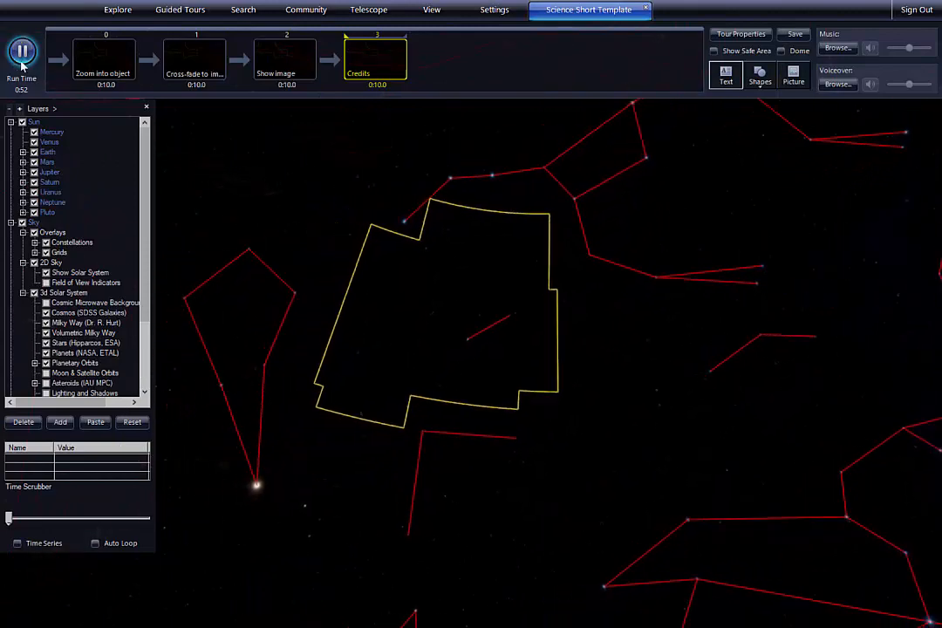
left_click(29, 52)
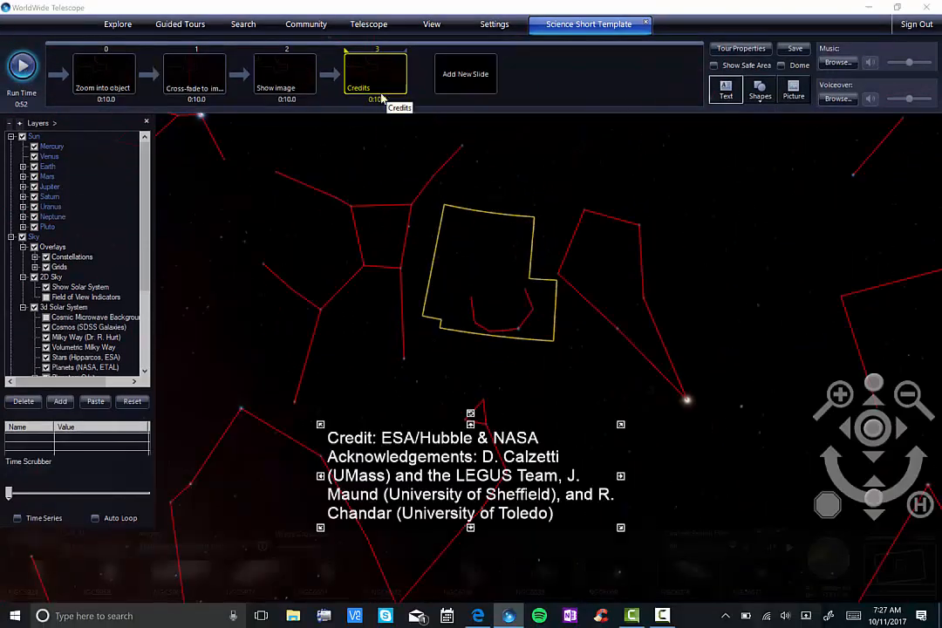
Step: Bring the view to the end camera position of the "Show image" slide
right_click(301, 77)
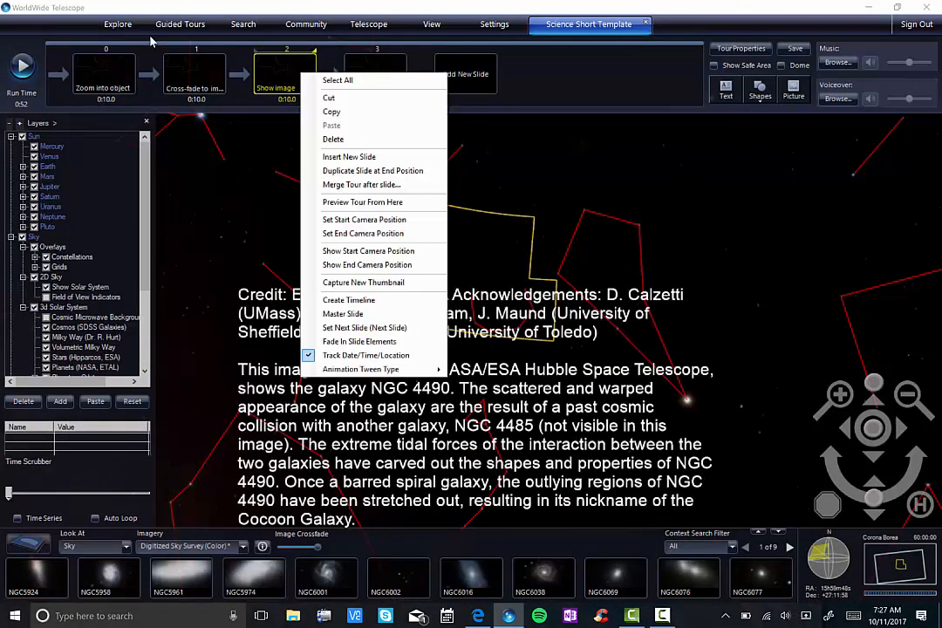
left_click(142, 39)
right_click(280, 70)
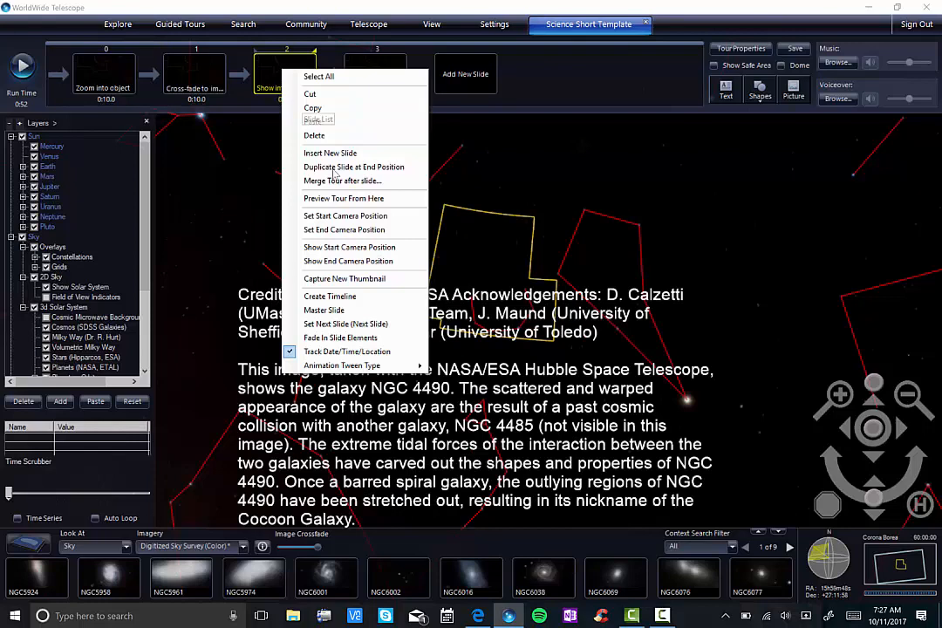
left_click(348, 262)
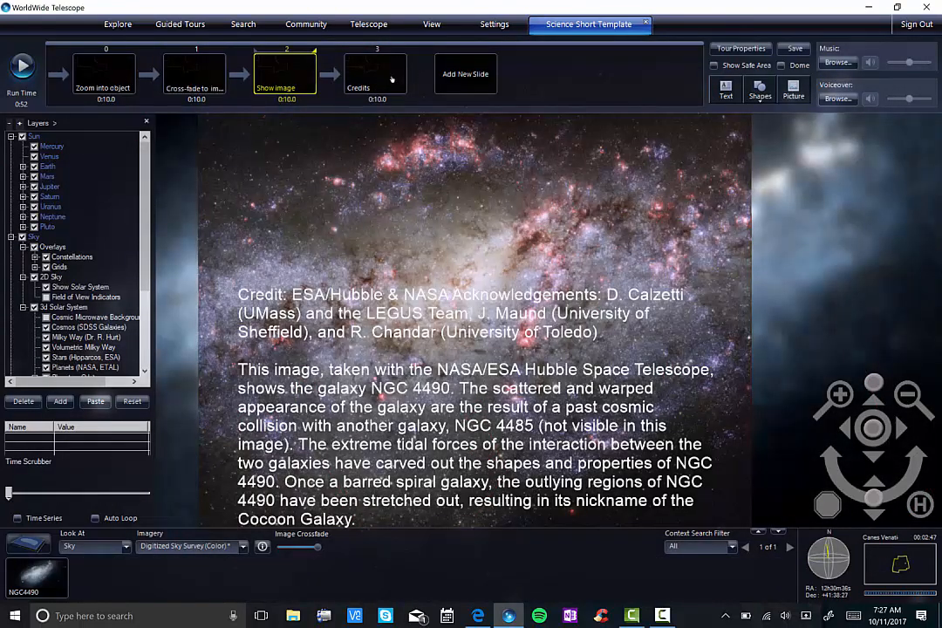
Step: Set the "Credits" slide's start and end camera positions to the current view and save the tour
right_click(375, 78)
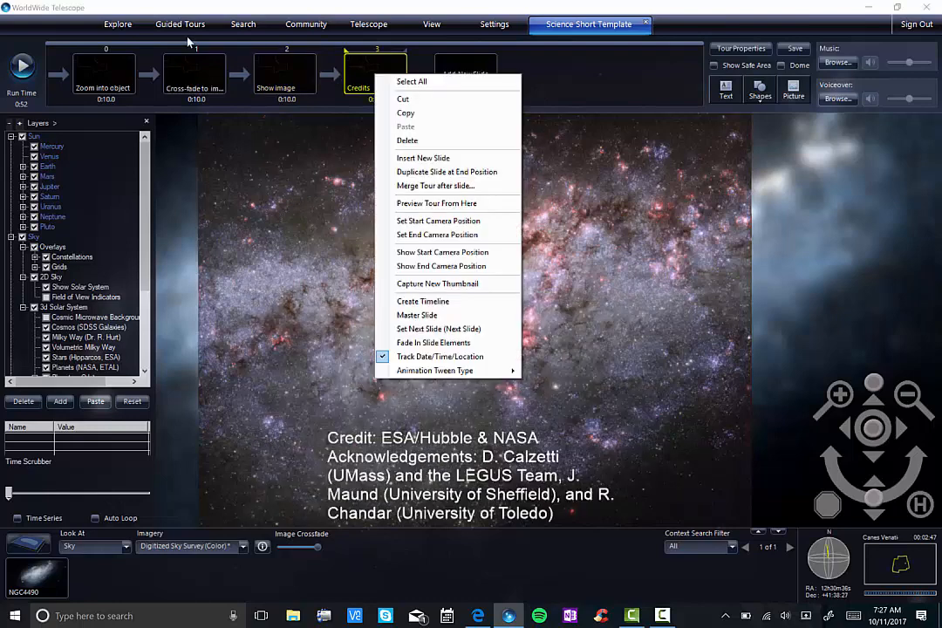
left_click(409, 226)
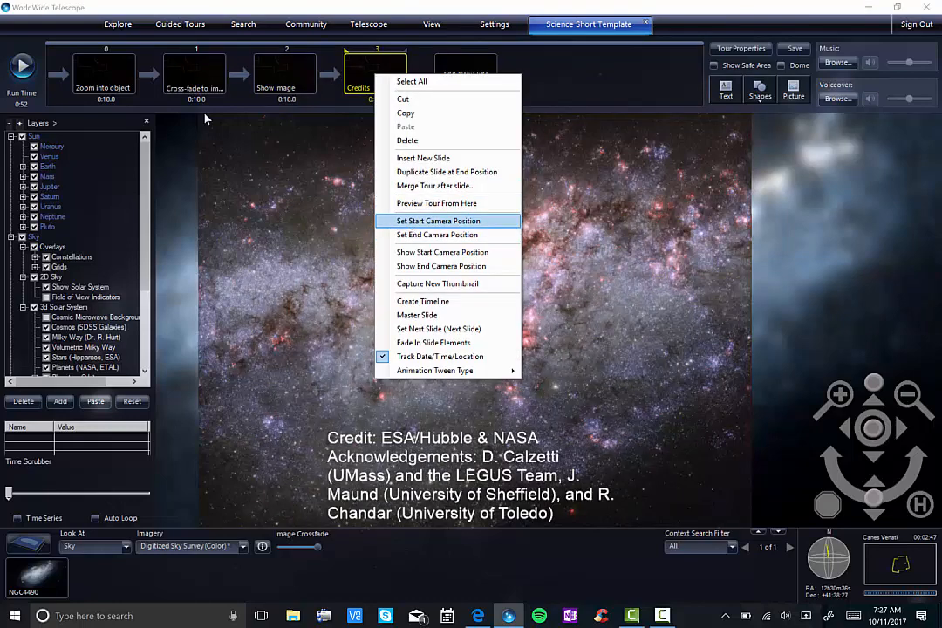
right_click(375, 74)
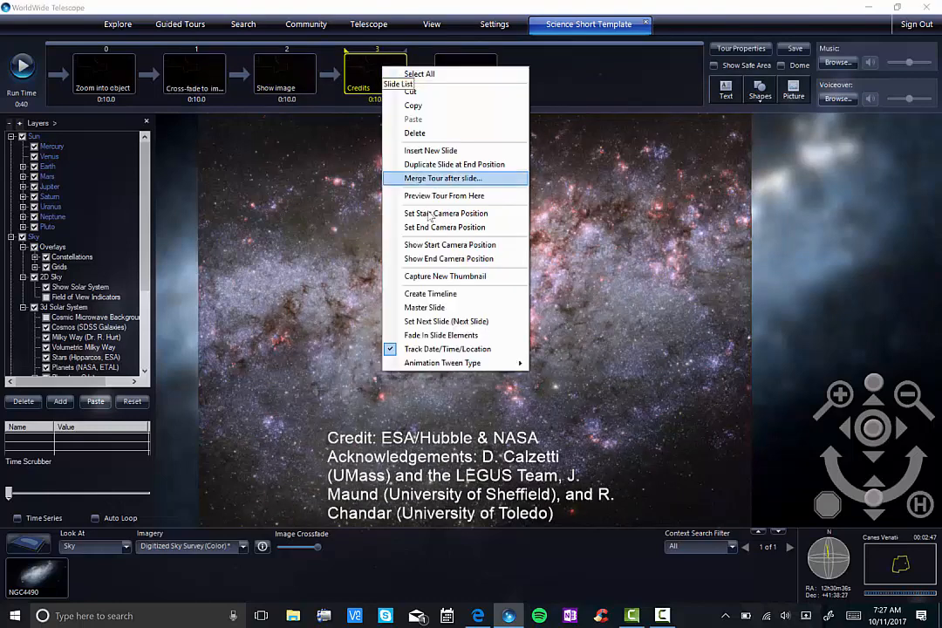
left_click(401, 225)
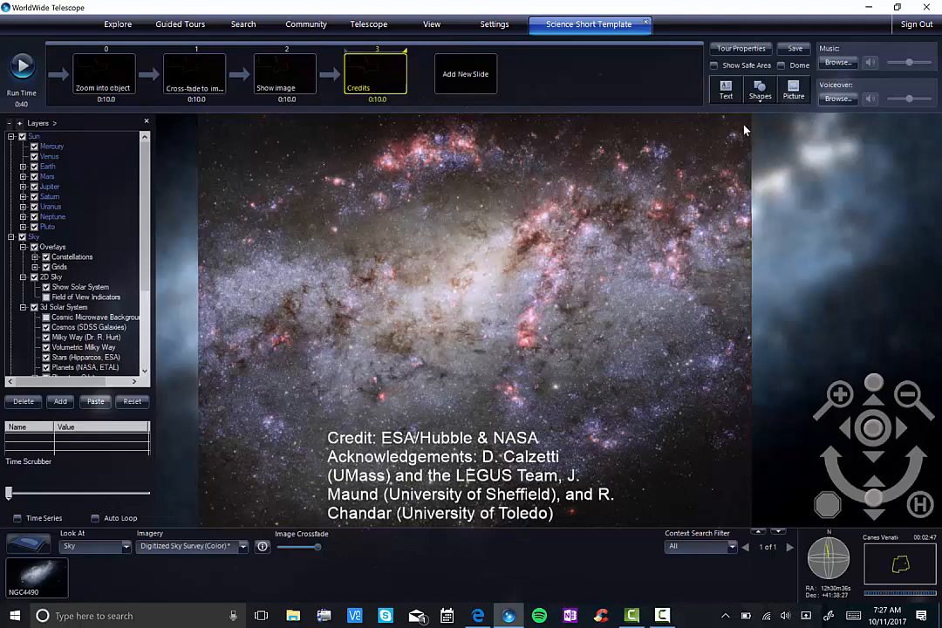
left_click(789, 50)
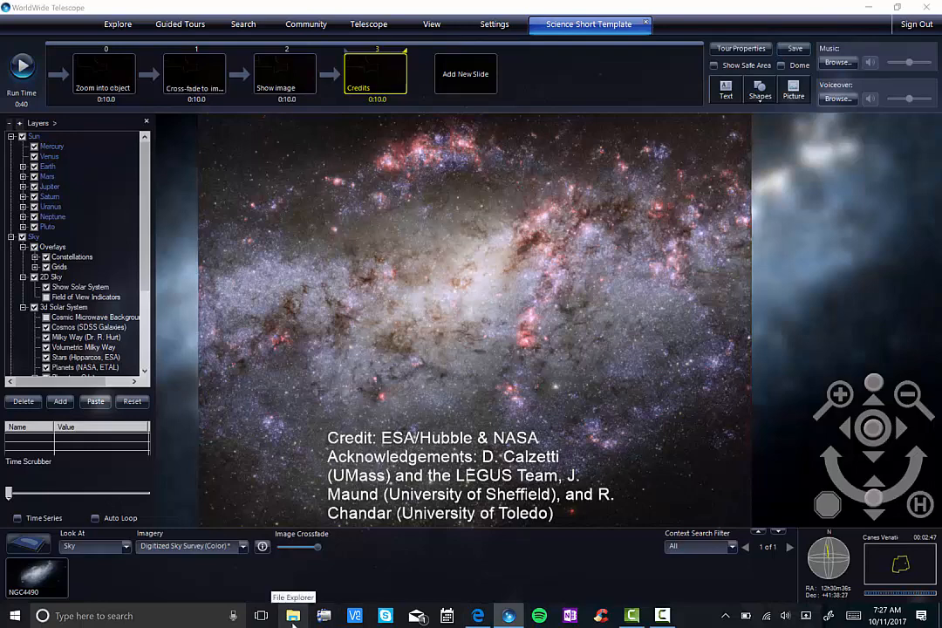
Step: Open the settings for rendering the tour to video and change the output file name to Test.png
left_click(189, 31)
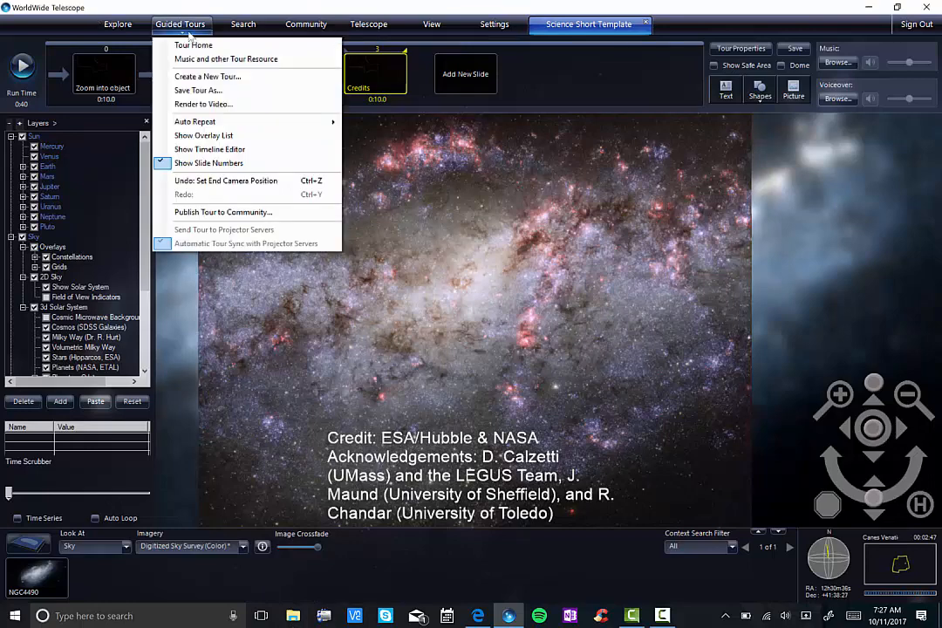
left_click(204, 104)
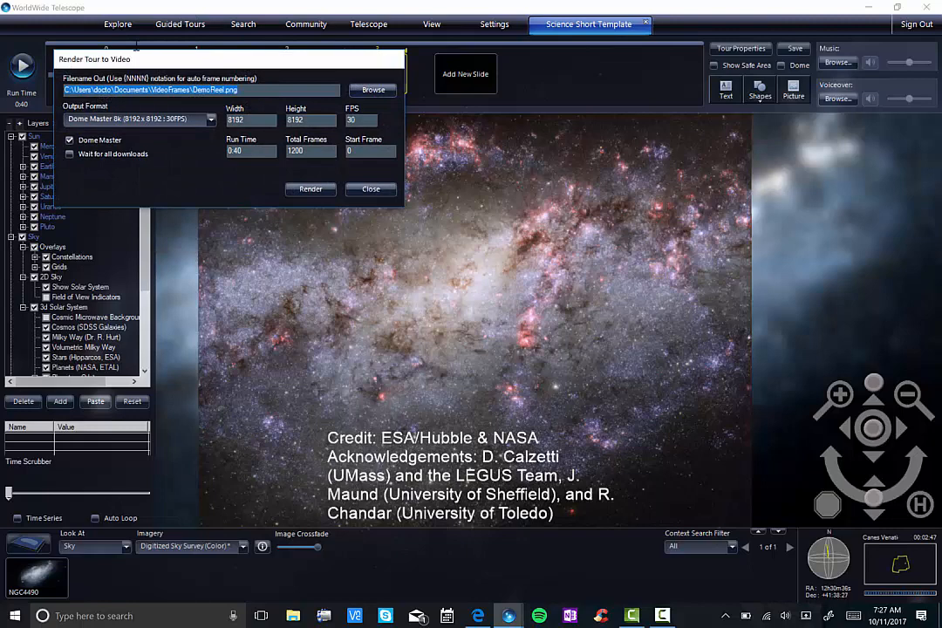
left_click(272, 90)
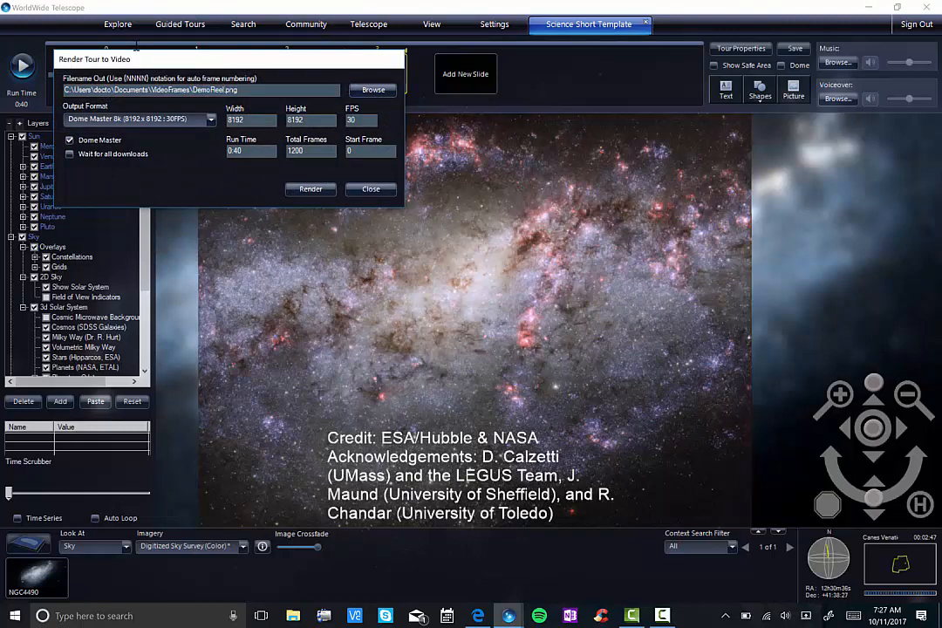
key("BackSpace")
key("BackSpace")
key("BackSpace")
key("BackSpace")
key("BackSpace")
key("BackSpace")
key("BackSpace")
key("BackSpace")
type("T")
key("BackSpace")
type("Test")
Step: Choose the High Definition 1080P (1920 x 1080 : 30FPS) output with waiting for all downloads, and close the render settings without rendering
left_click(210, 122)
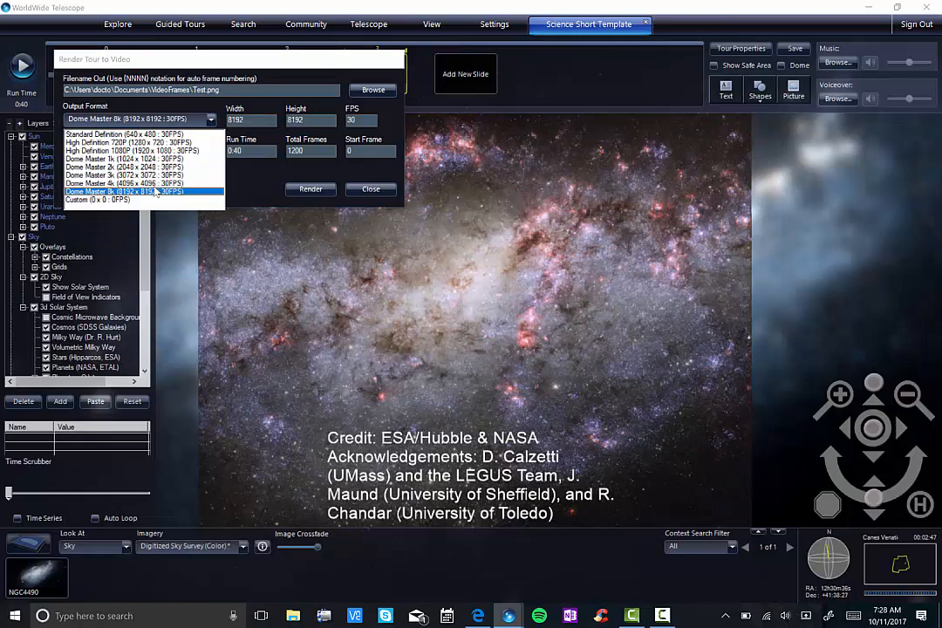
left_click(131, 150)
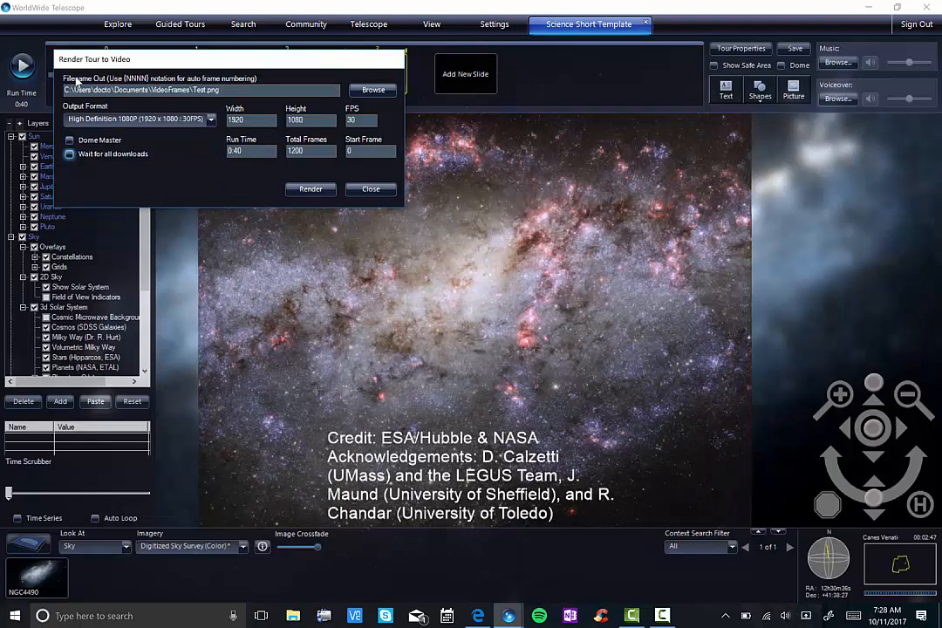
left_click(101, 155)
left_click(368, 190)
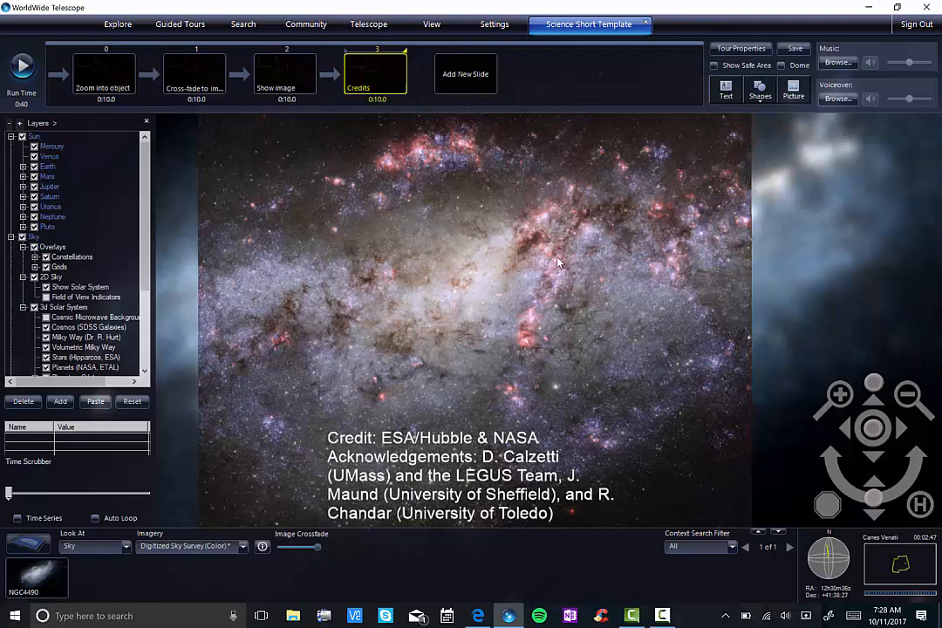